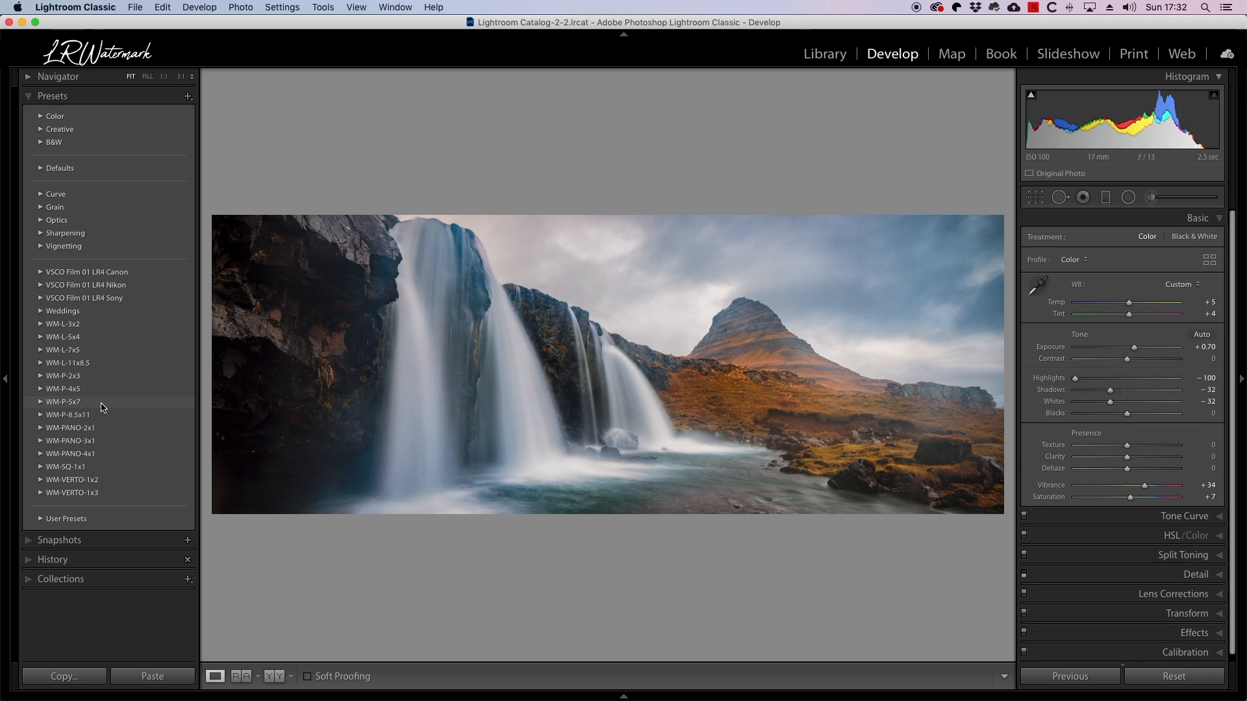
Copy only the Crop, Straighten Angle, Aspect Ratio and Process Version settings from the waterfall panorama.
left_click(164, 7)
left_click(173, 68)
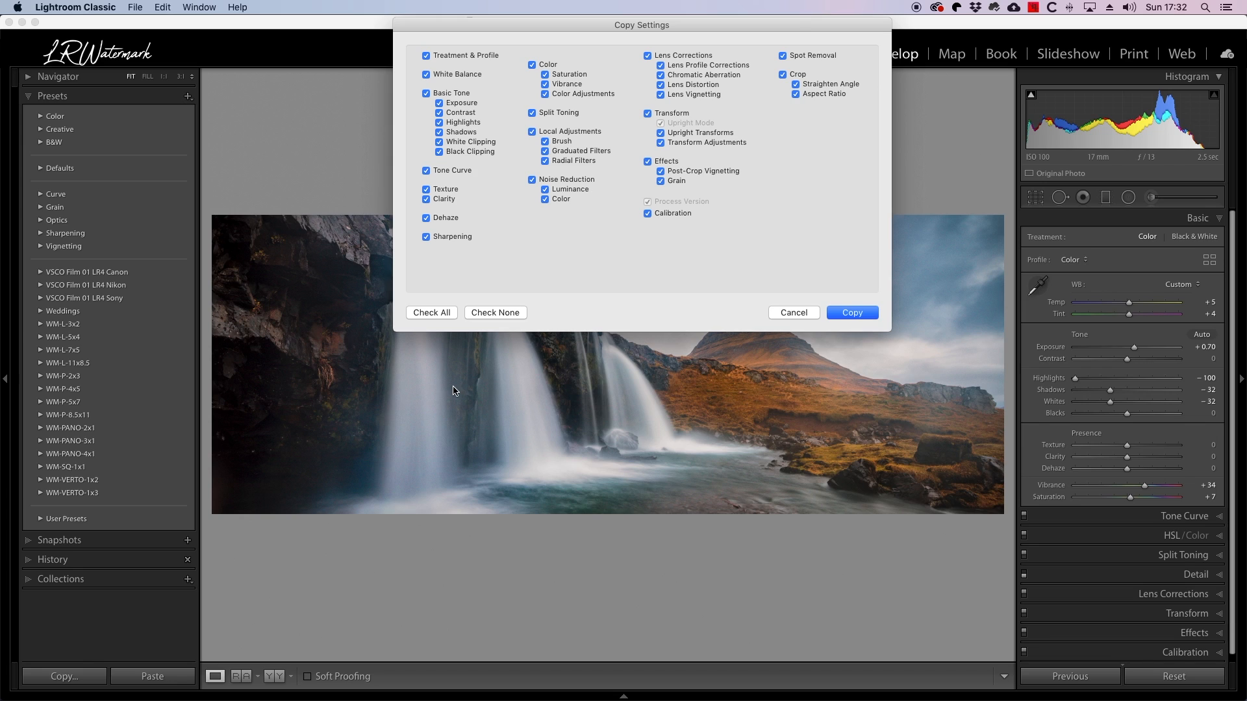
left_click(501, 314)
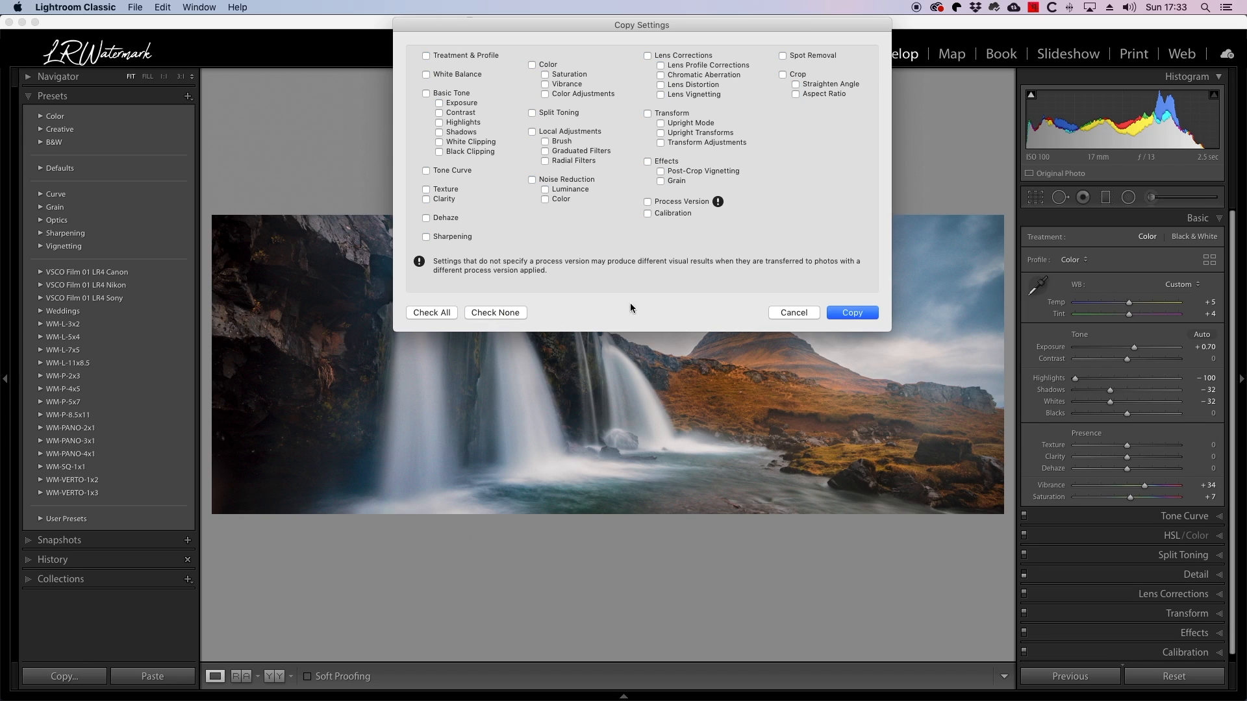
left_click(783, 75)
left_click(648, 202)
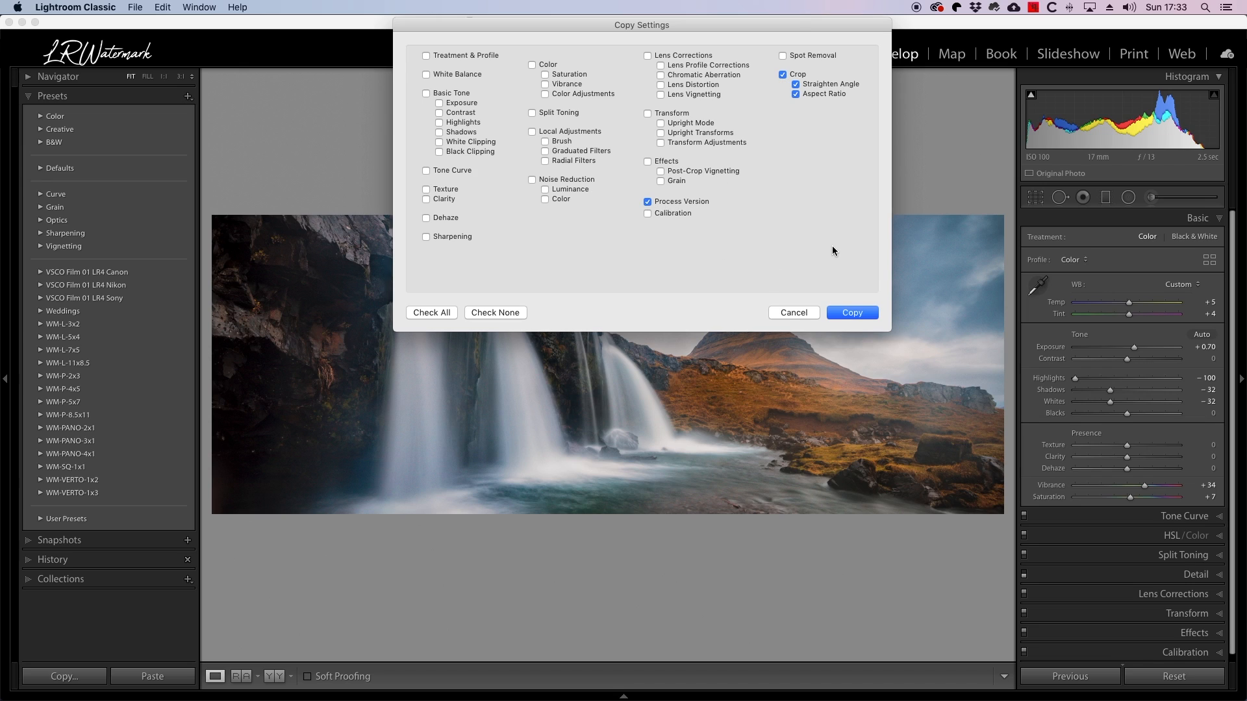
left_click(860, 313)
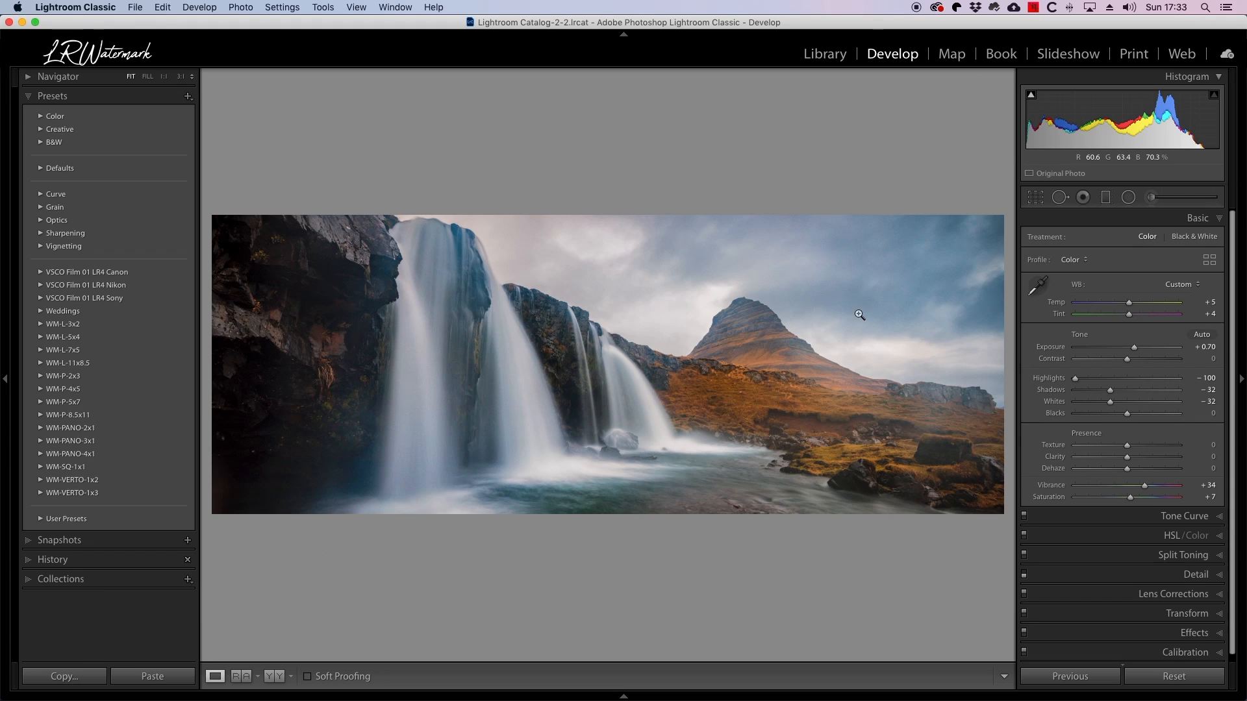
Crop the panorama to a 2 x 1 aspect ratio and apply the PANO-2x1-18pc watermark preset.
left_click(1036, 199)
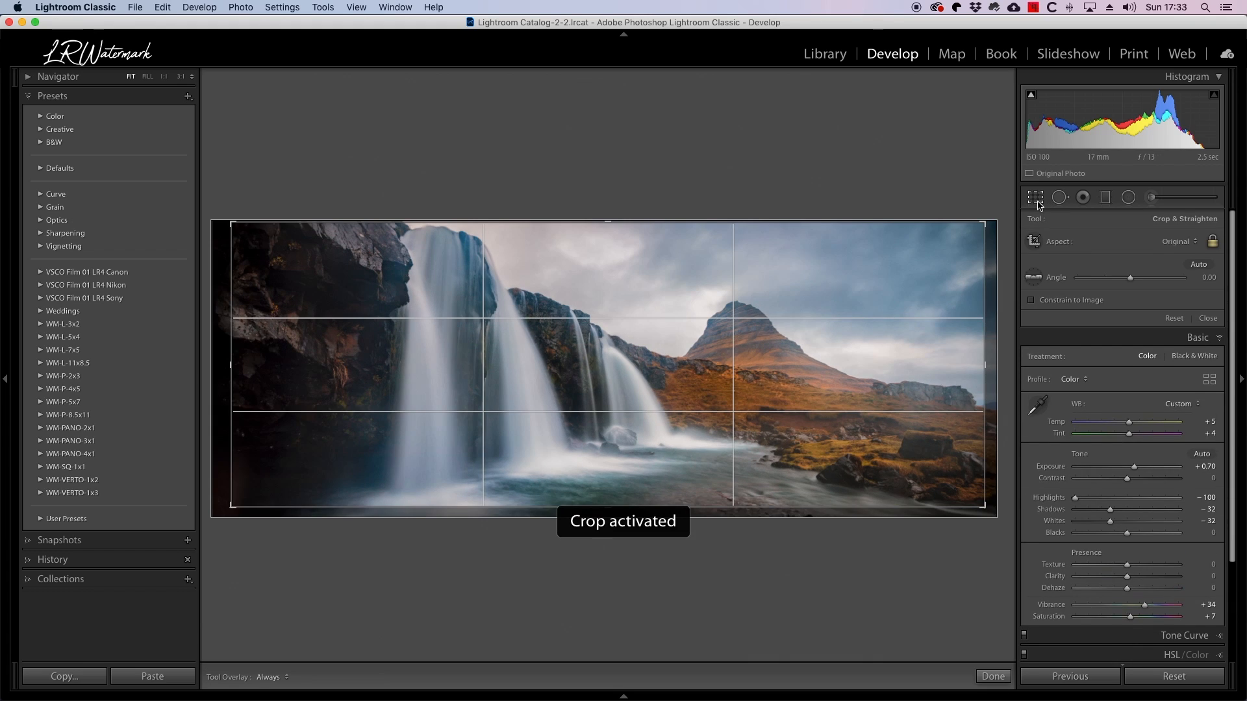
left_click(1180, 243)
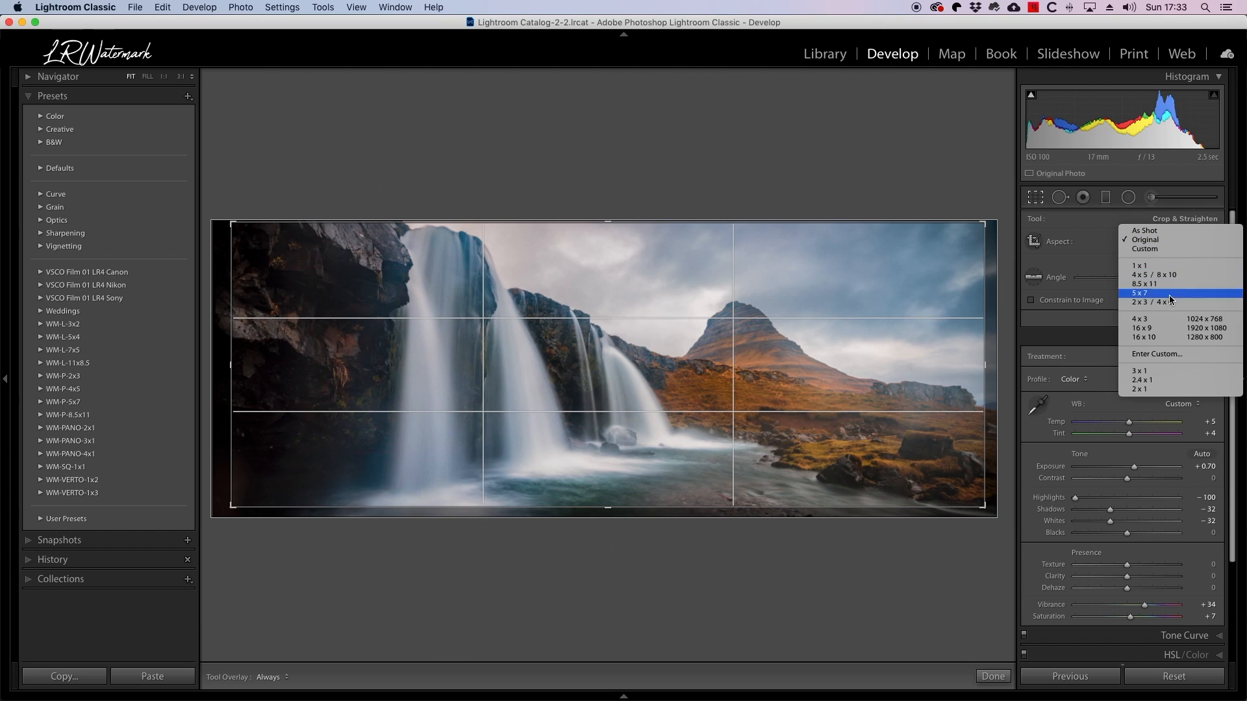
left_click(1156, 390)
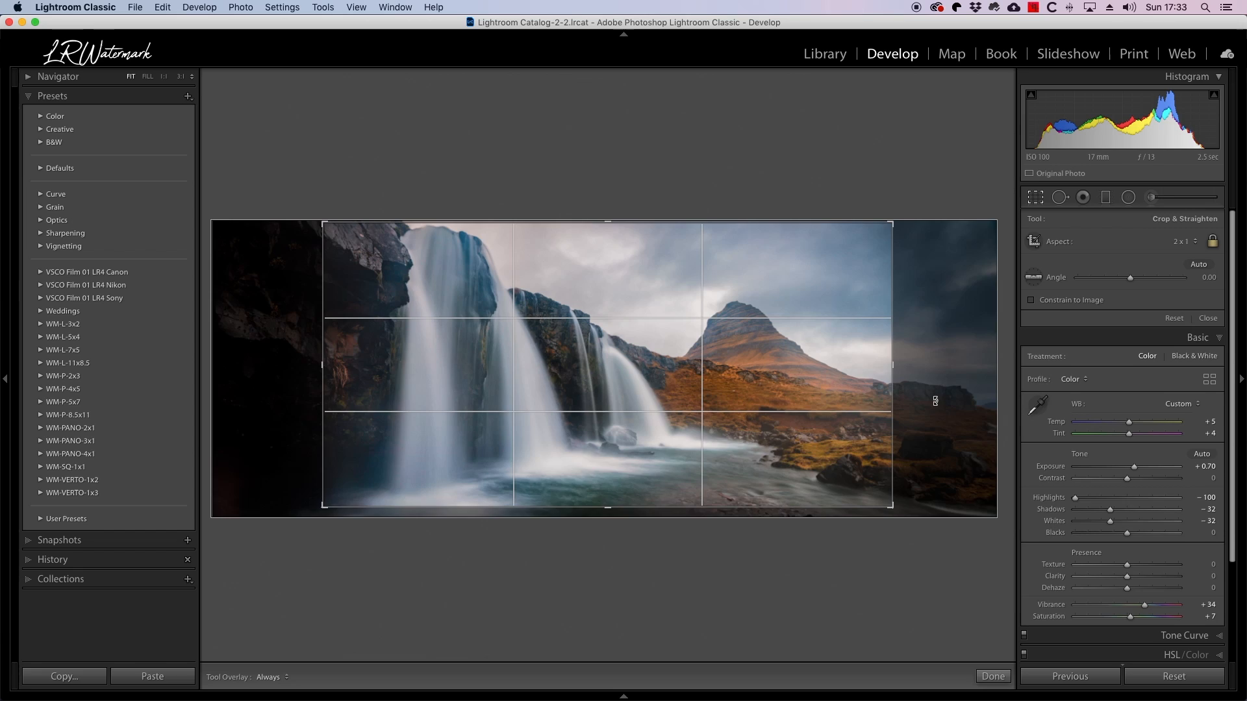
key("d")
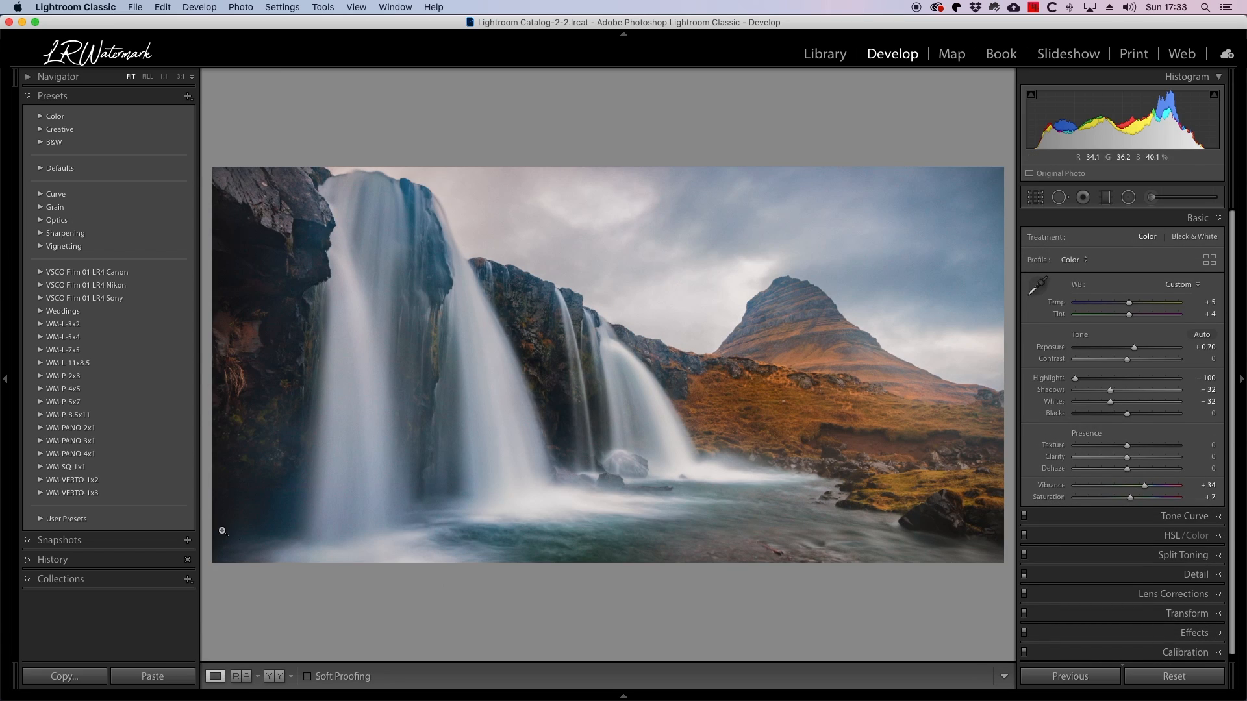
left_click(38, 430)
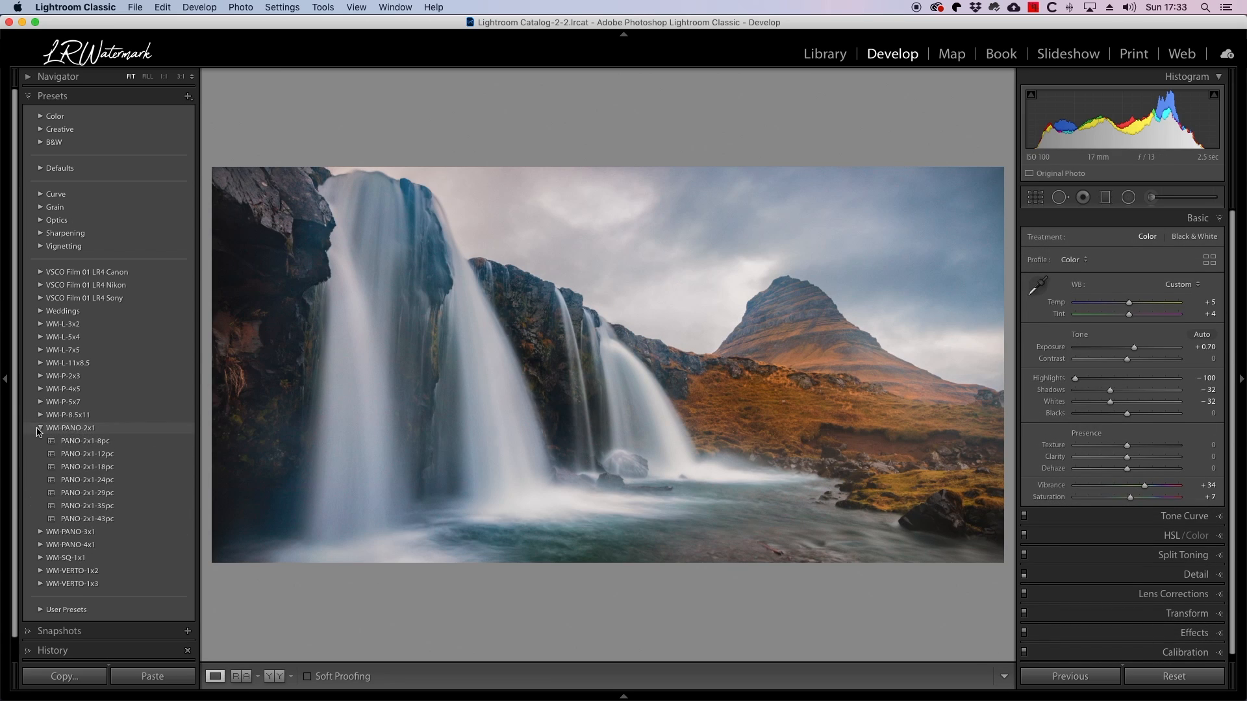
left_click(79, 470)
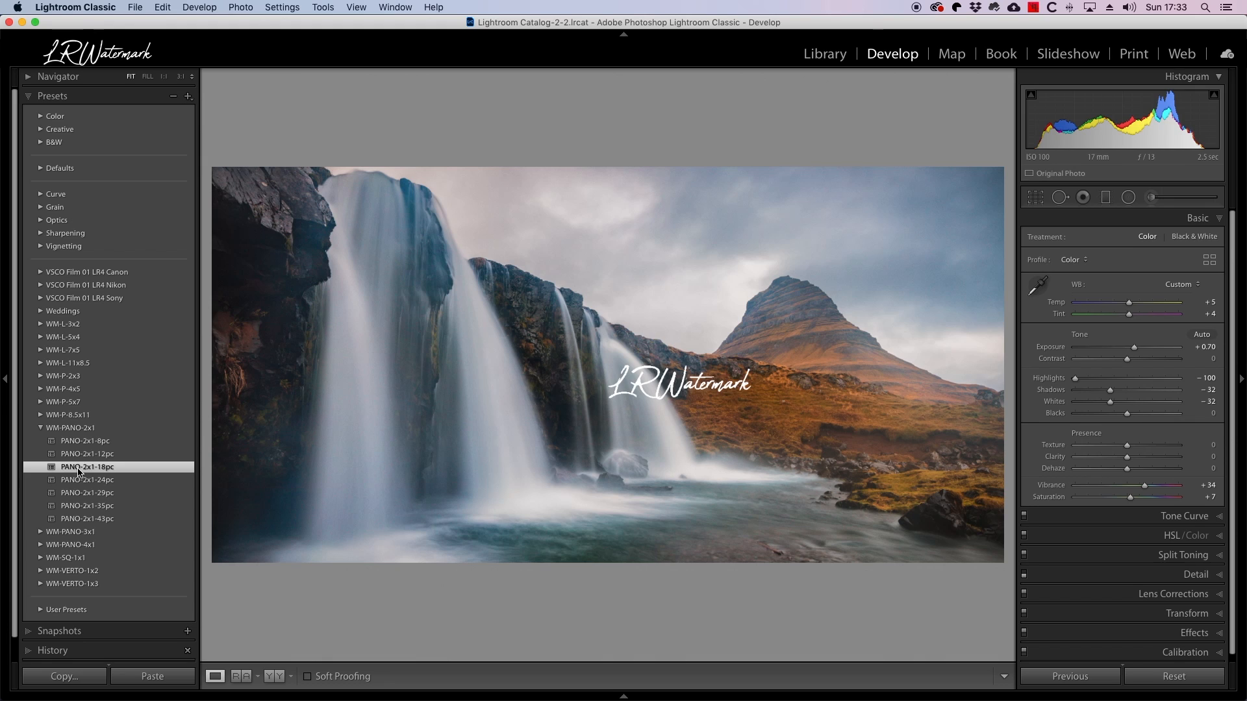
Move the watermark adjustment onto the water at the photo's lower centre and paste the copied crop settings.
left_click(1153, 200)
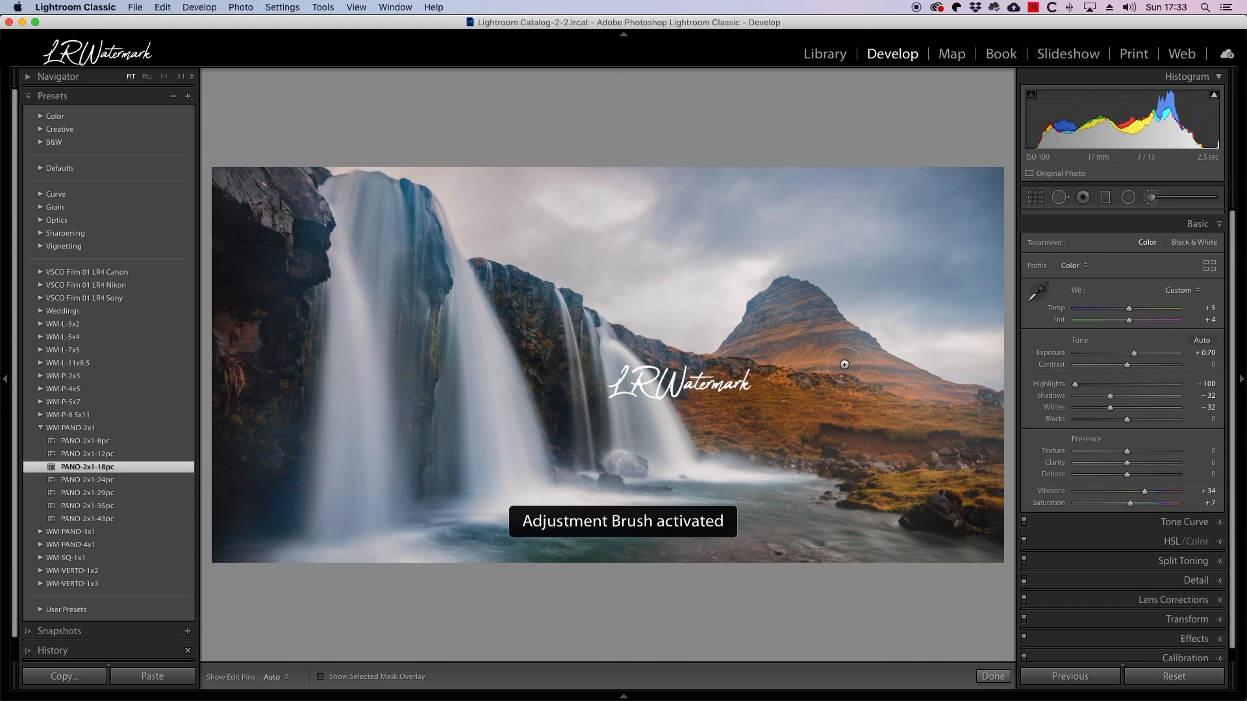
left_click_drag(679, 382, 639, 534)
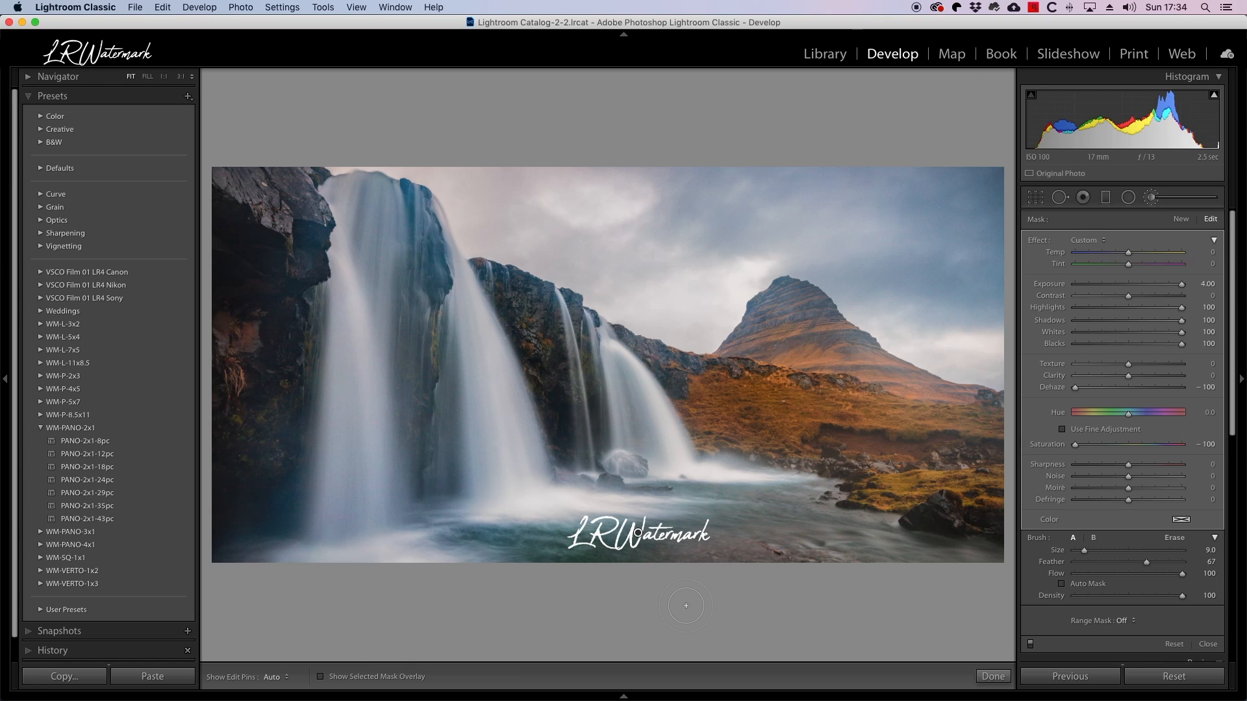
left_click(163, 7)
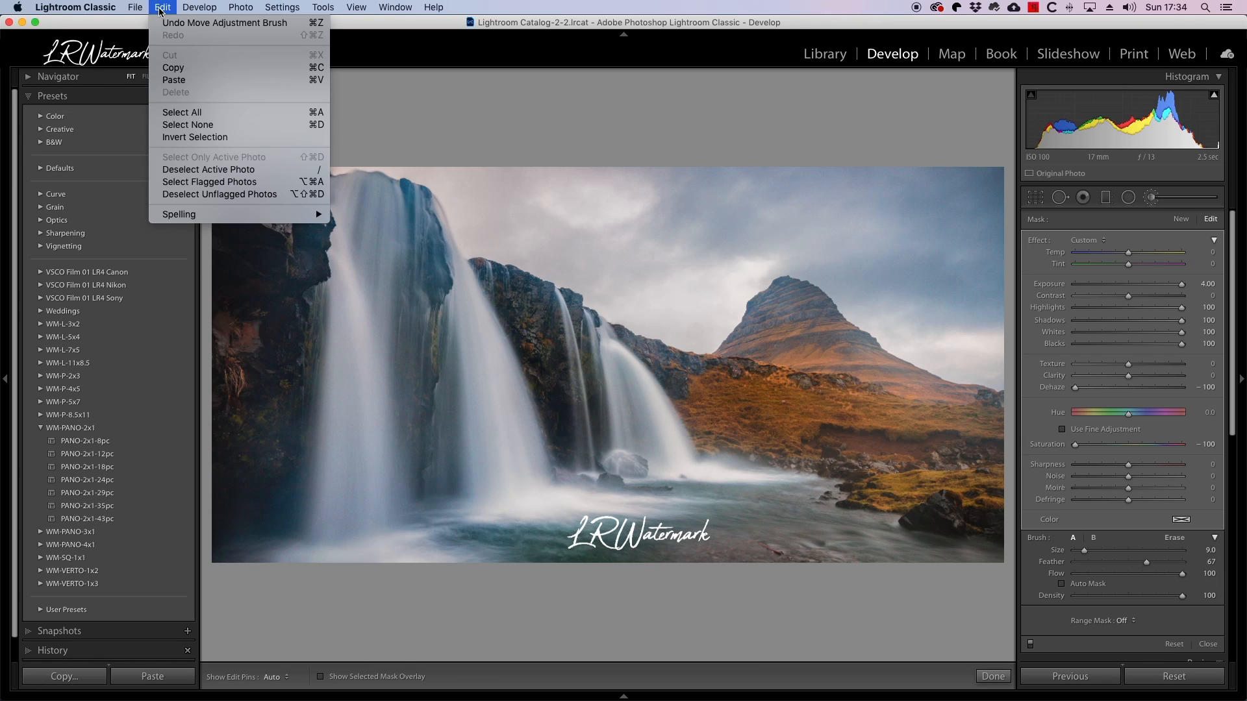
left_click(174, 80)
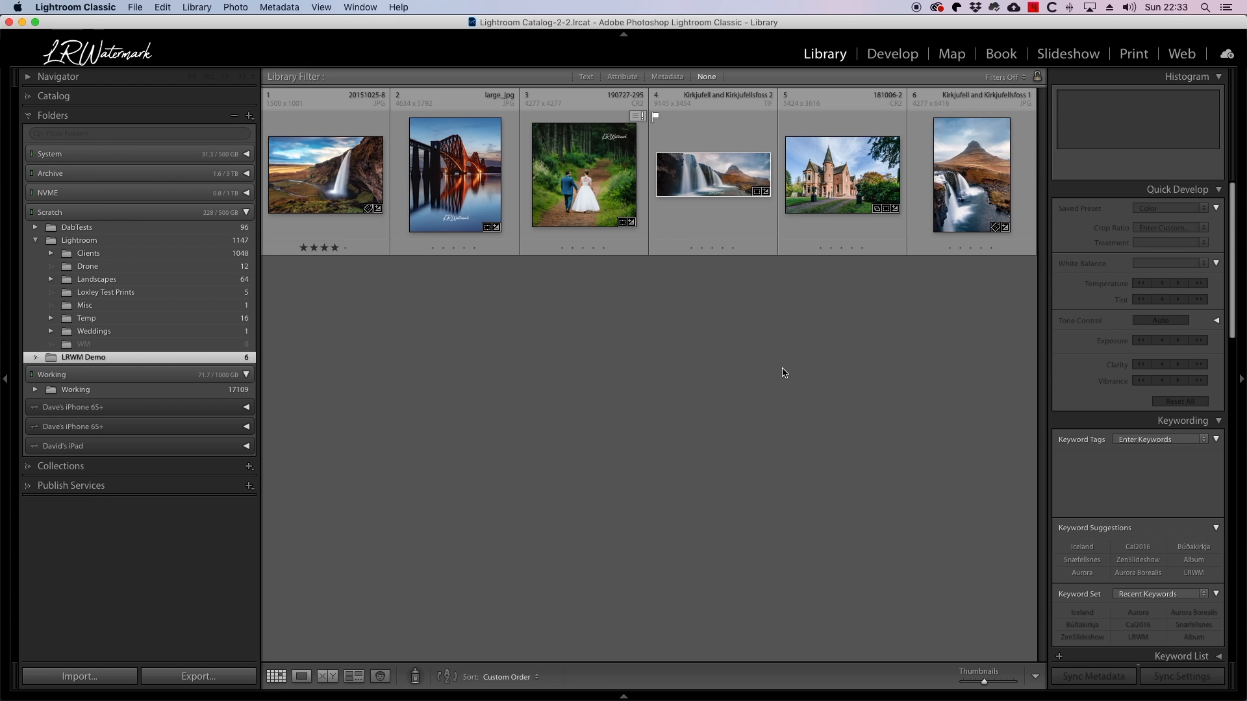
Open the red sandstone house photo for developing and examine its crop and transform boundaries.
left_click(862, 150)
key("d")
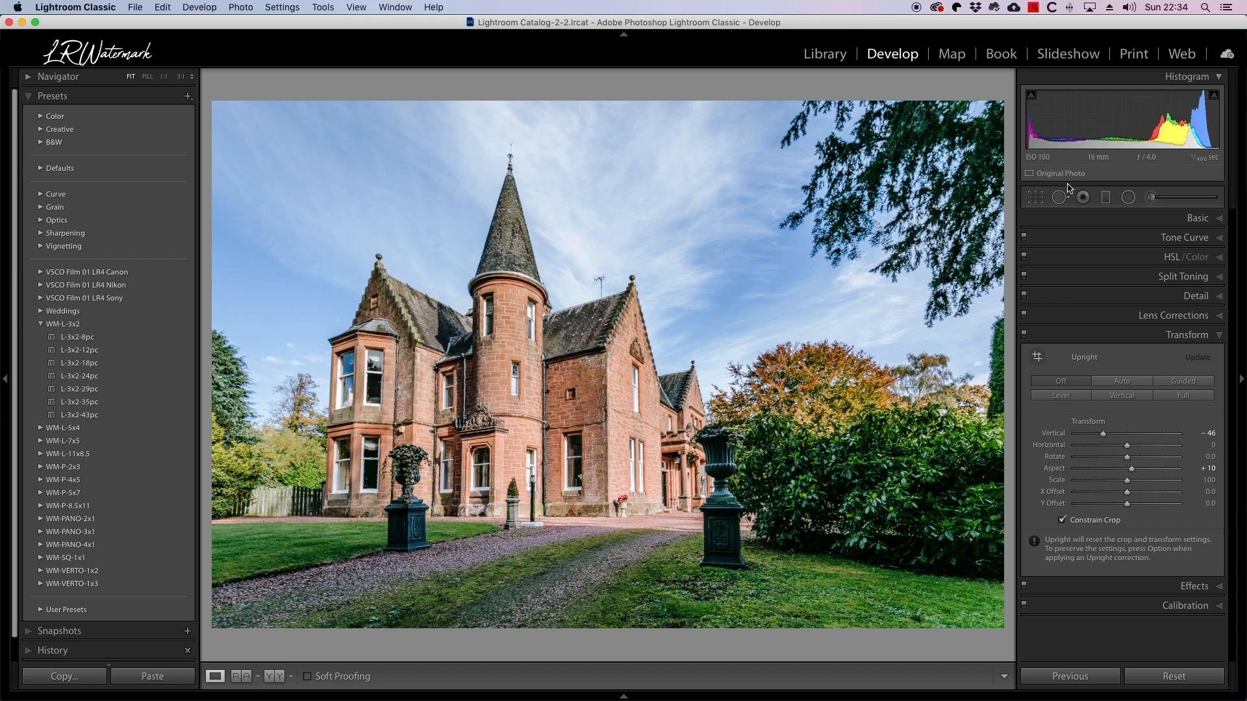
left_click(1037, 199)
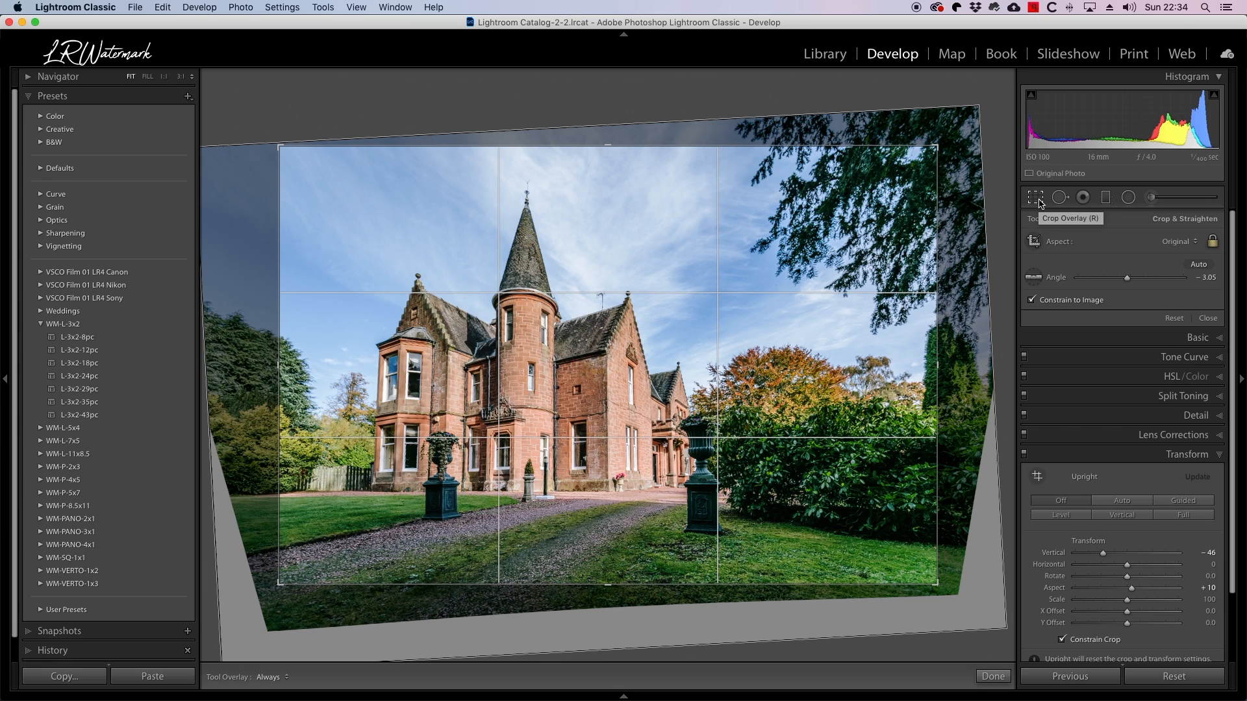
left_click(1037, 200)
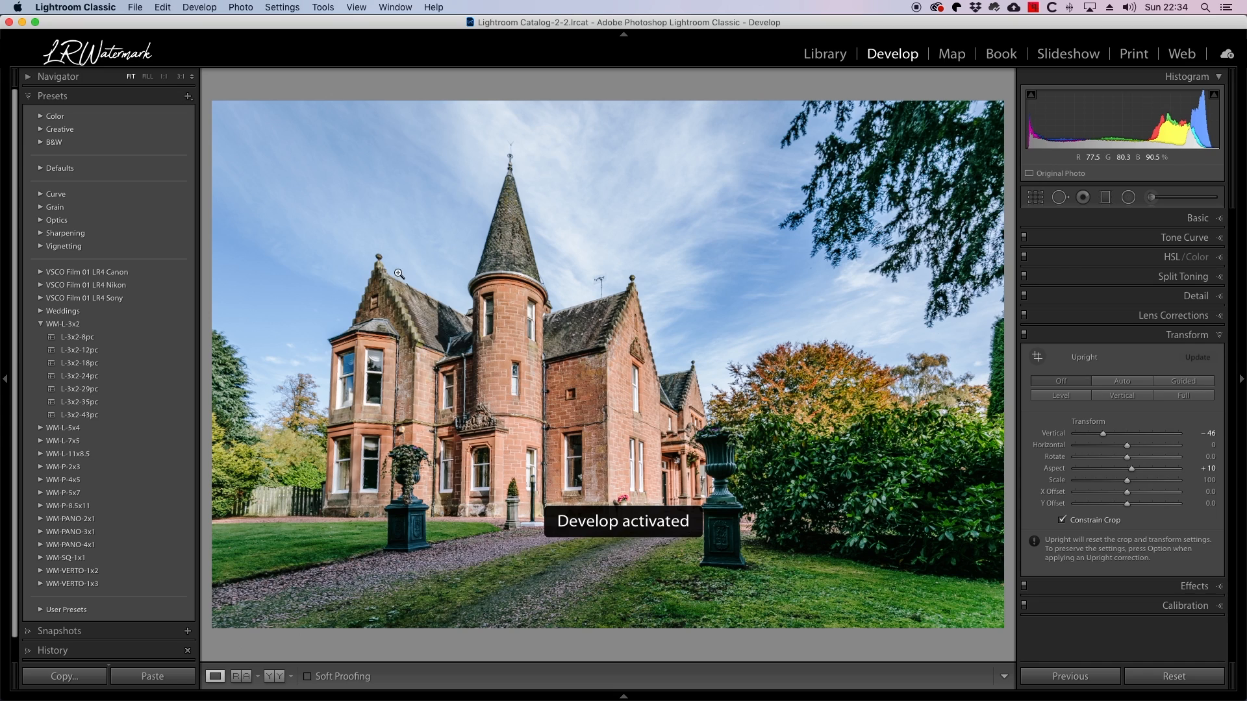
Try the L-3x2-24pc watermark in the photo's lower-left and upper-left areas, and delete it.
left_click(83, 376)
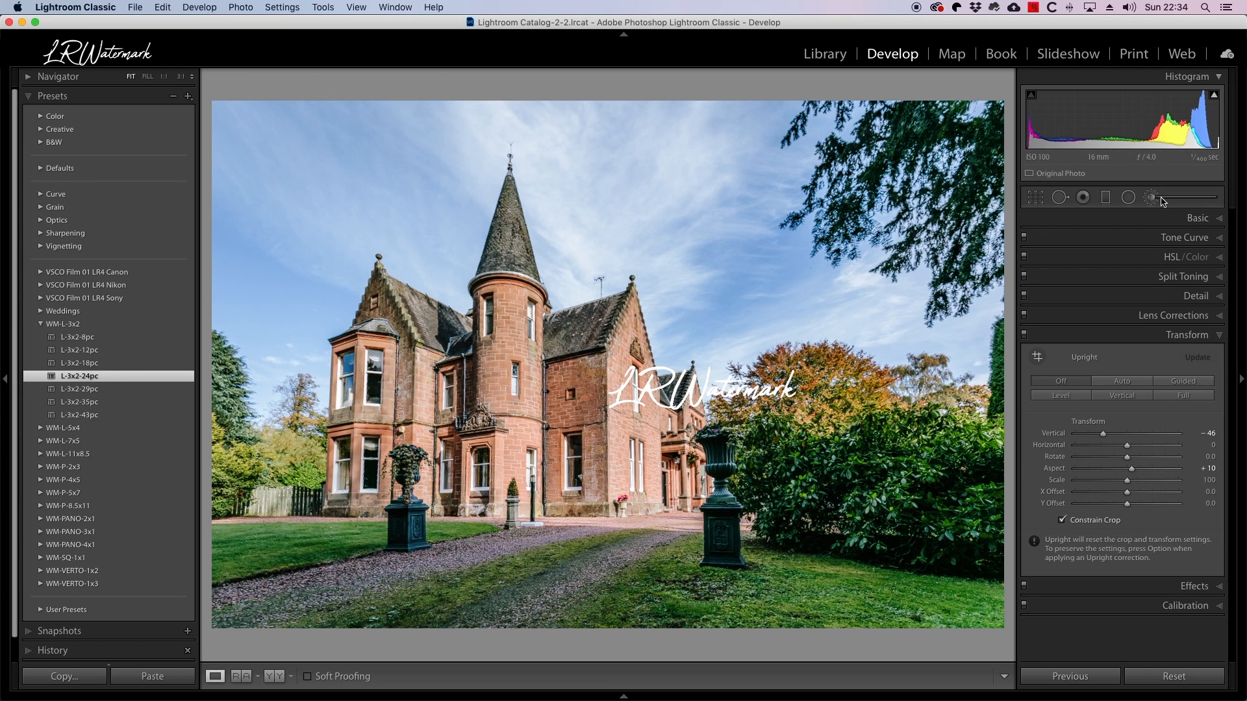
key("k")
left_click_drag(708, 384, 338, 570)
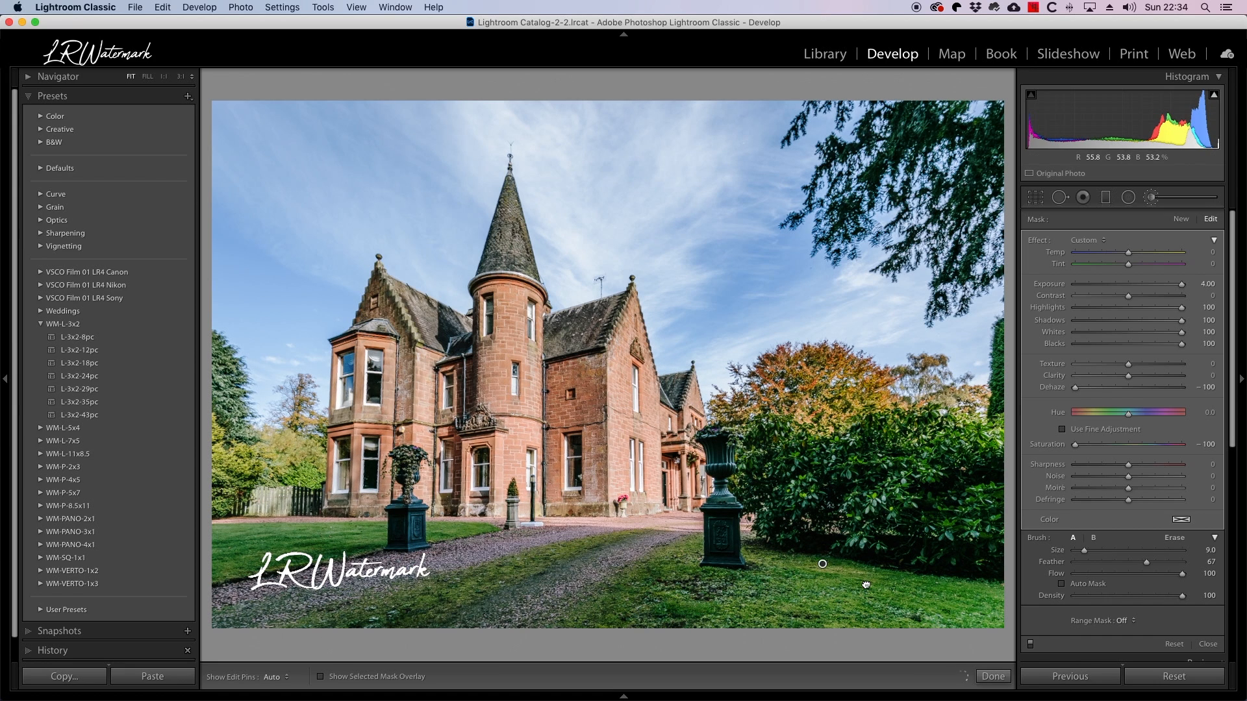
left_click_drag(866, 584, 362, 141)
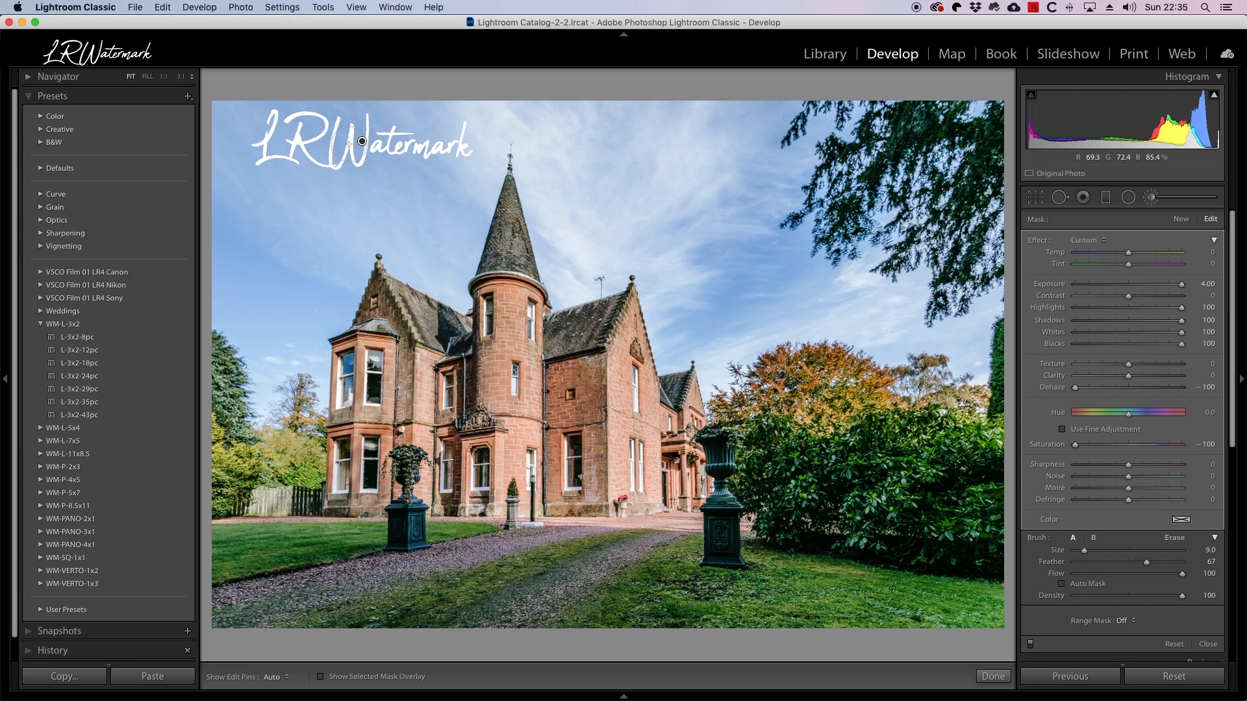
key("Delete")
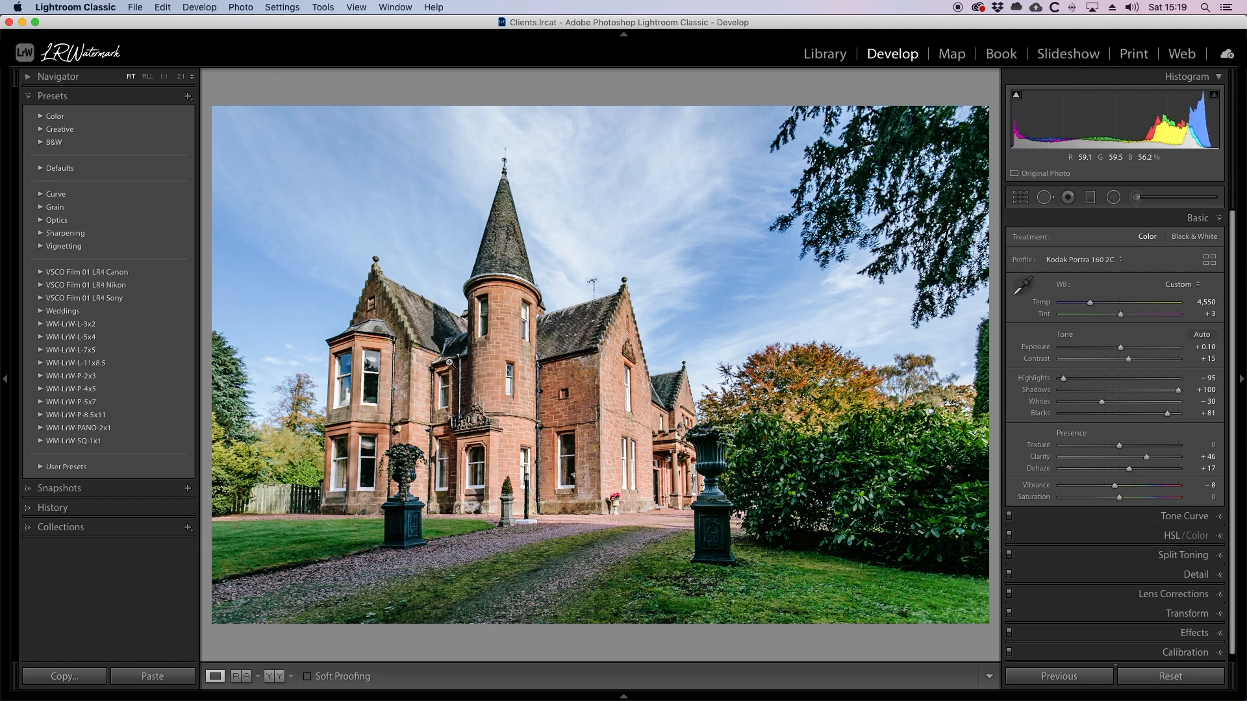
Export the house photo with the WM-JPG settings as a quality 100 sRGB JPEG into the WM subfolder.
left_click(135, 7)
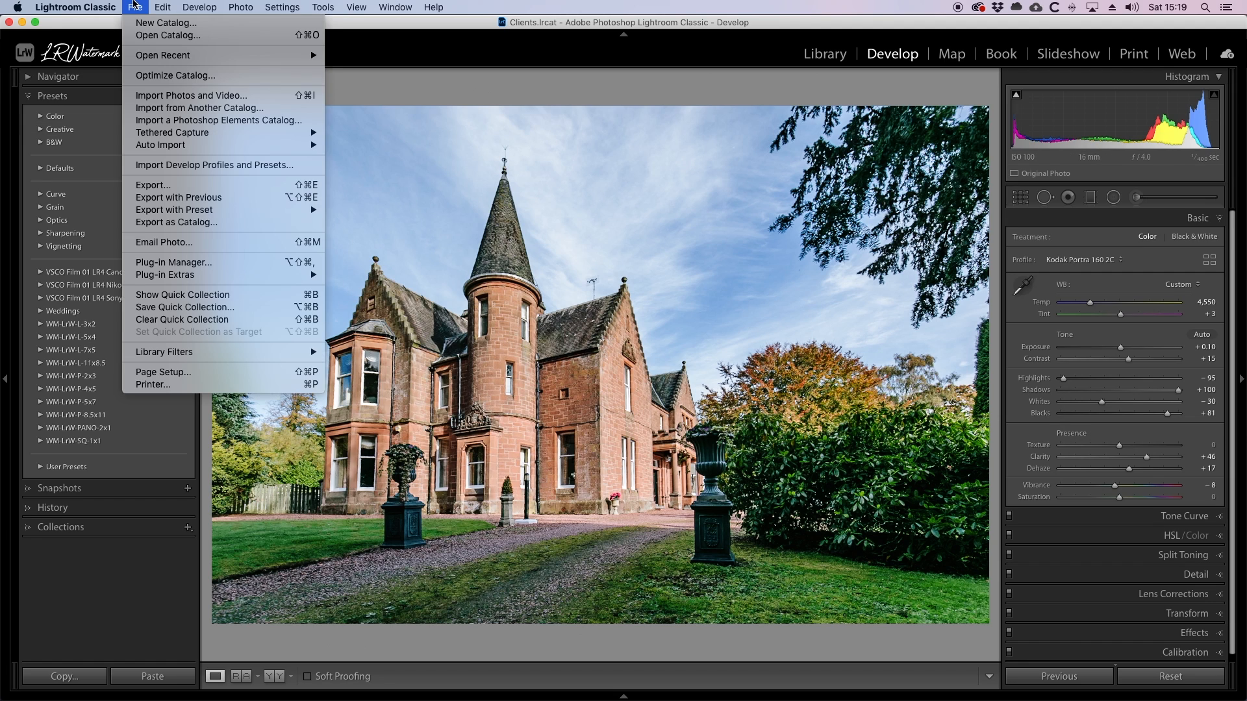
left_click(175, 187)
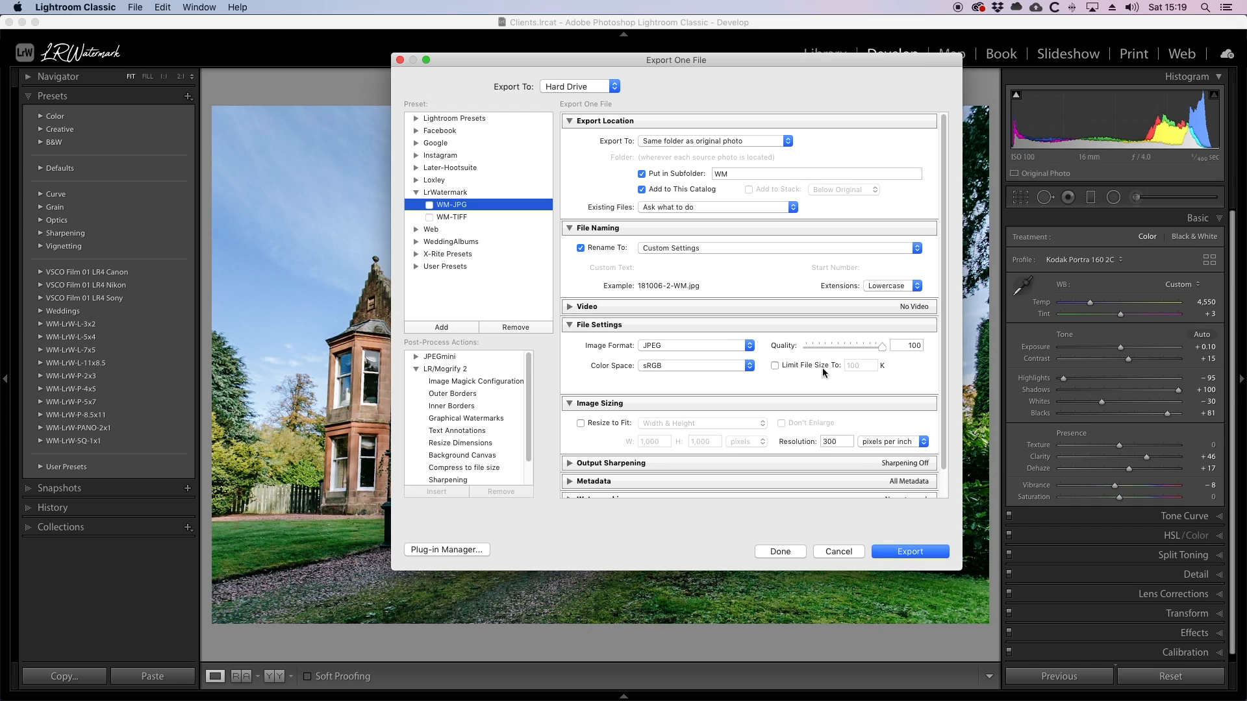
left_click(910, 551)
Open the exported 181006-2-WM copy from the WM folder for developing.
key("g")
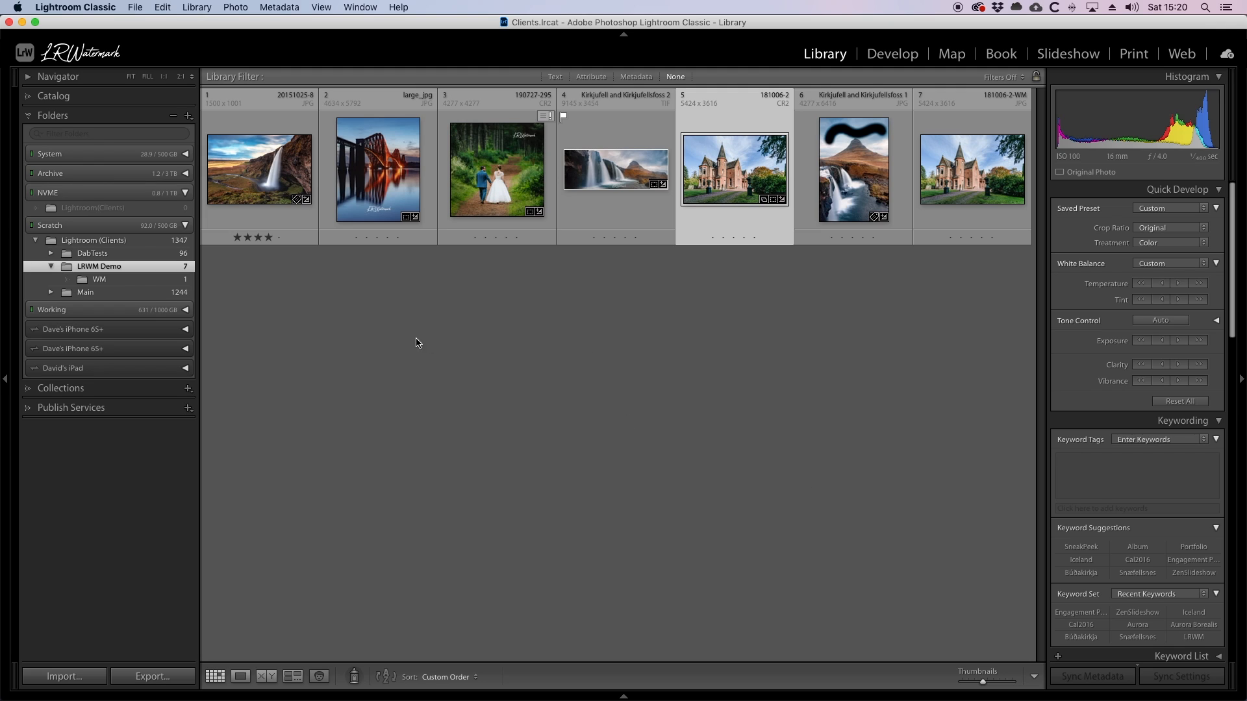
left_click(101, 280)
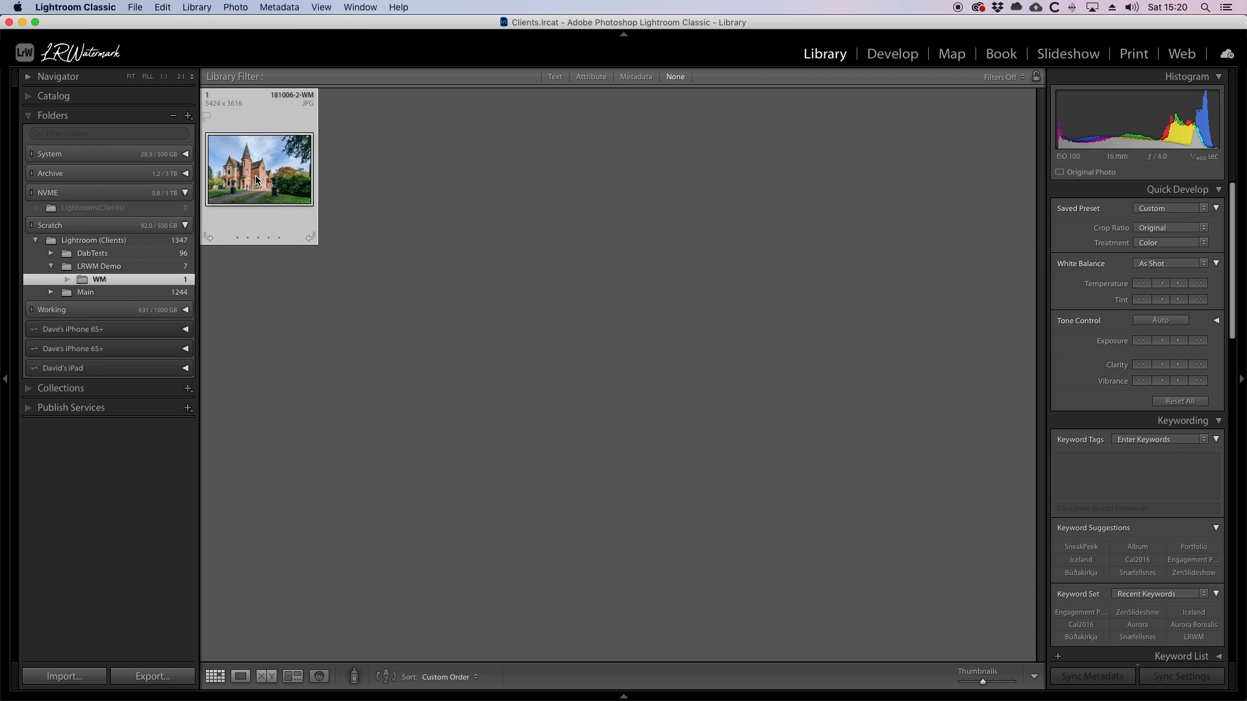
key("d")
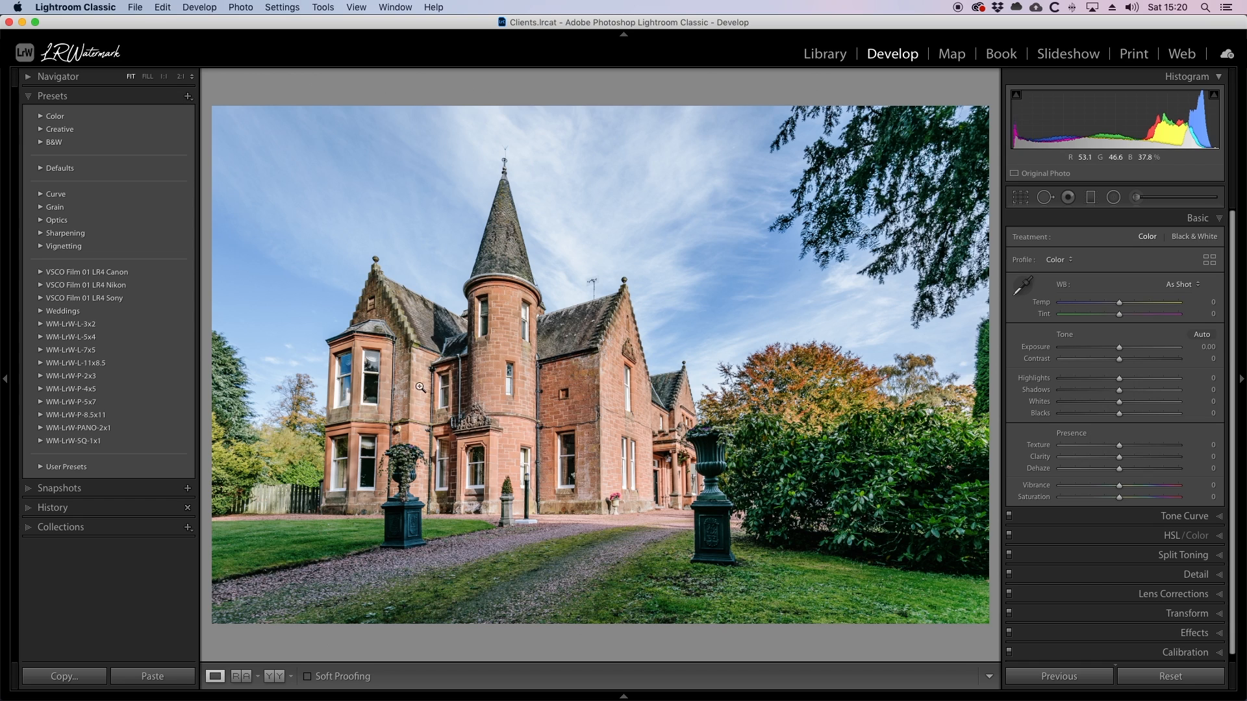
Apply the L-3x2-18pc watermark preset to the exported copy and move the watermark to the photo's lower-right corner.
left_click(41, 324)
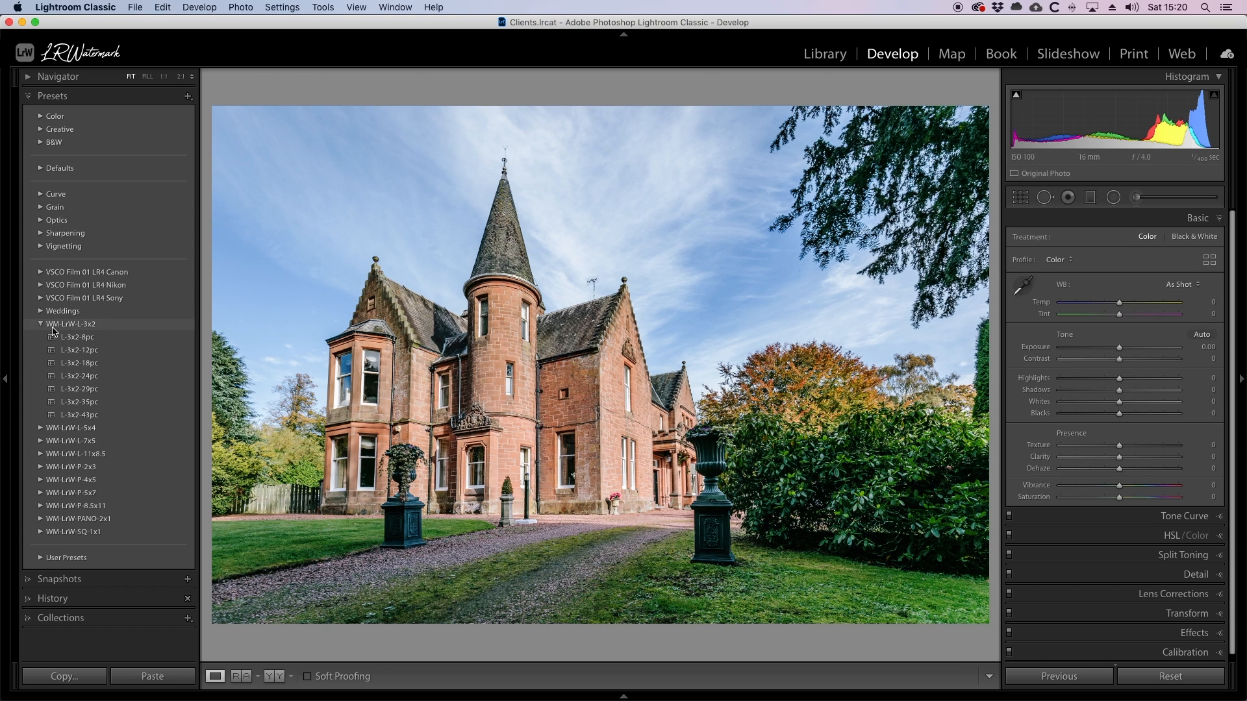
left_click(81, 363)
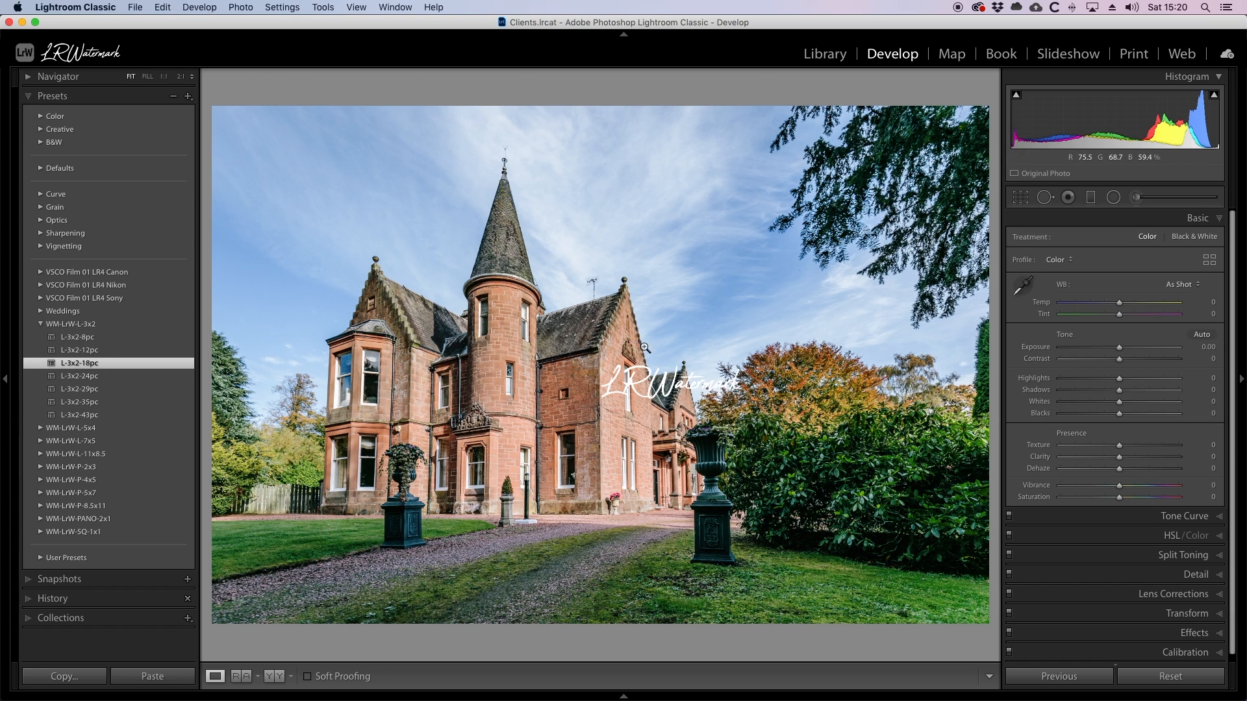
left_click(1136, 197)
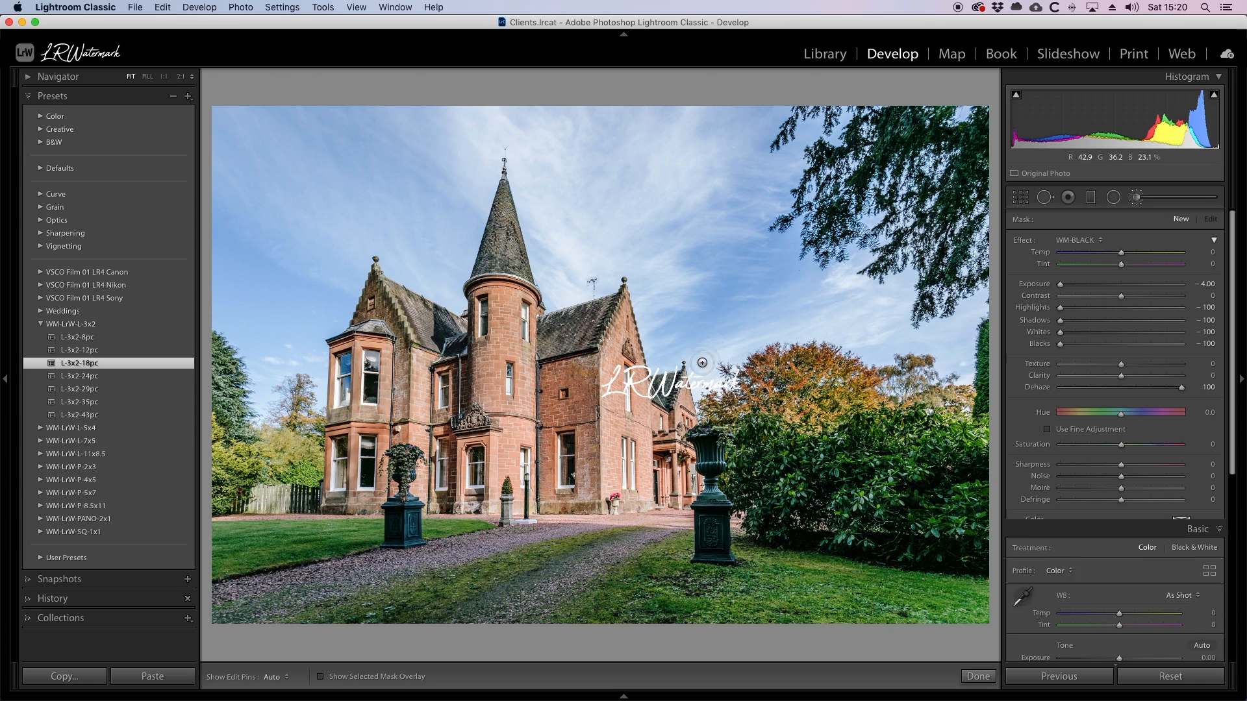
left_click(662, 388)
left_click_drag(885, 585, 890, 586)
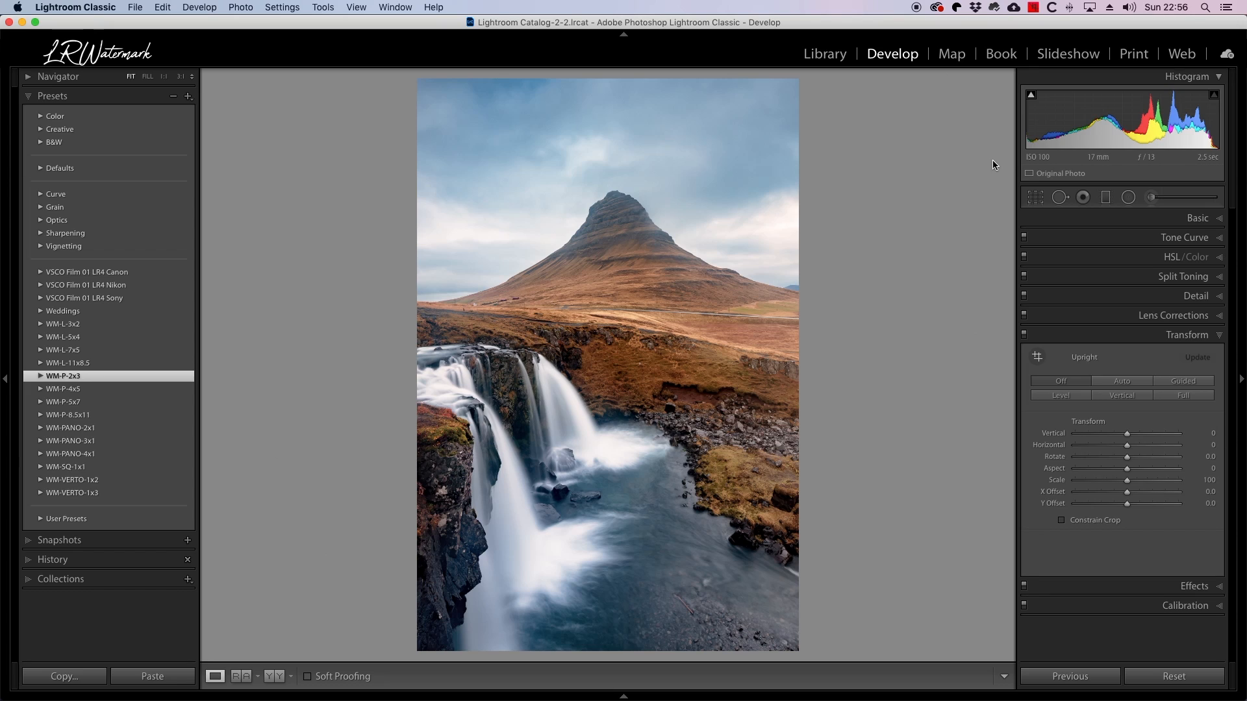
Paint a wavy WM-BLACK adjustment brush stroke across the sky above the mountain.
left_click(1151, 197)
mouse_move(470, 206)
left_mouse_down()
mouse_move(534, 136)
mouse_move(771, 158)
left_mouse_up()
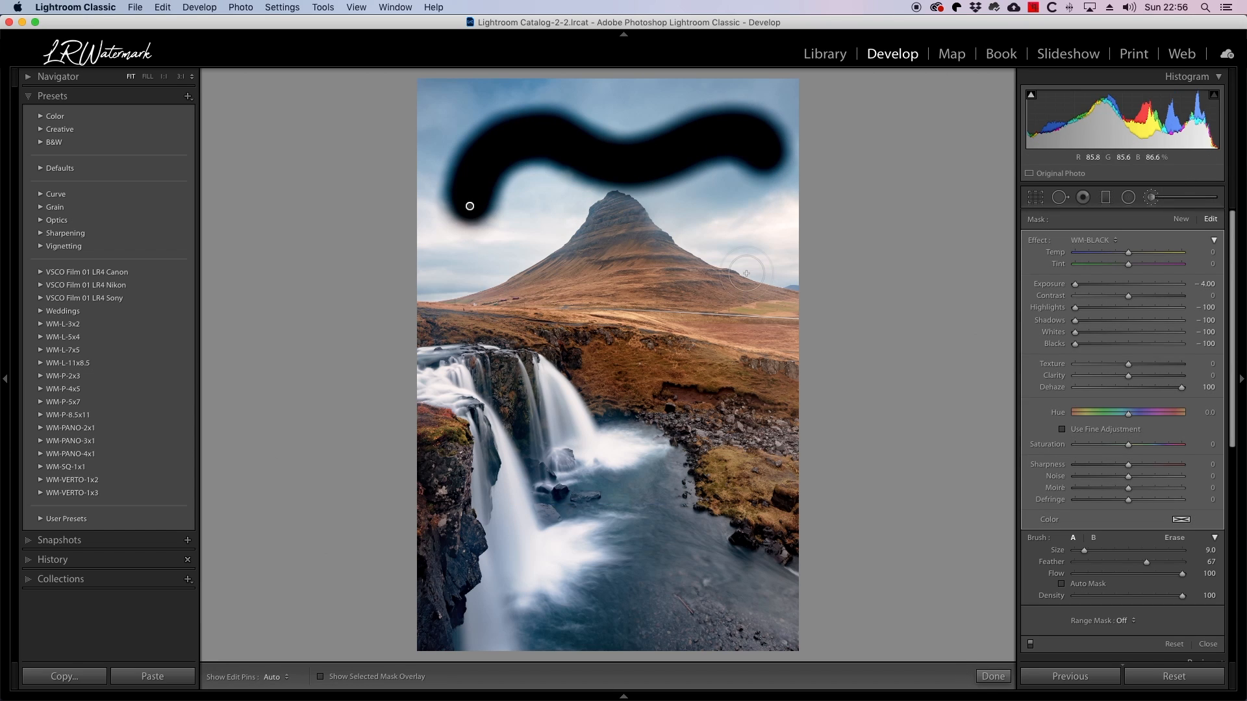
Try the P-2x3-24pc watermark preset on the brushed mountain photo, and undo it.
left_click(41, 376)
left_click(80, 428)
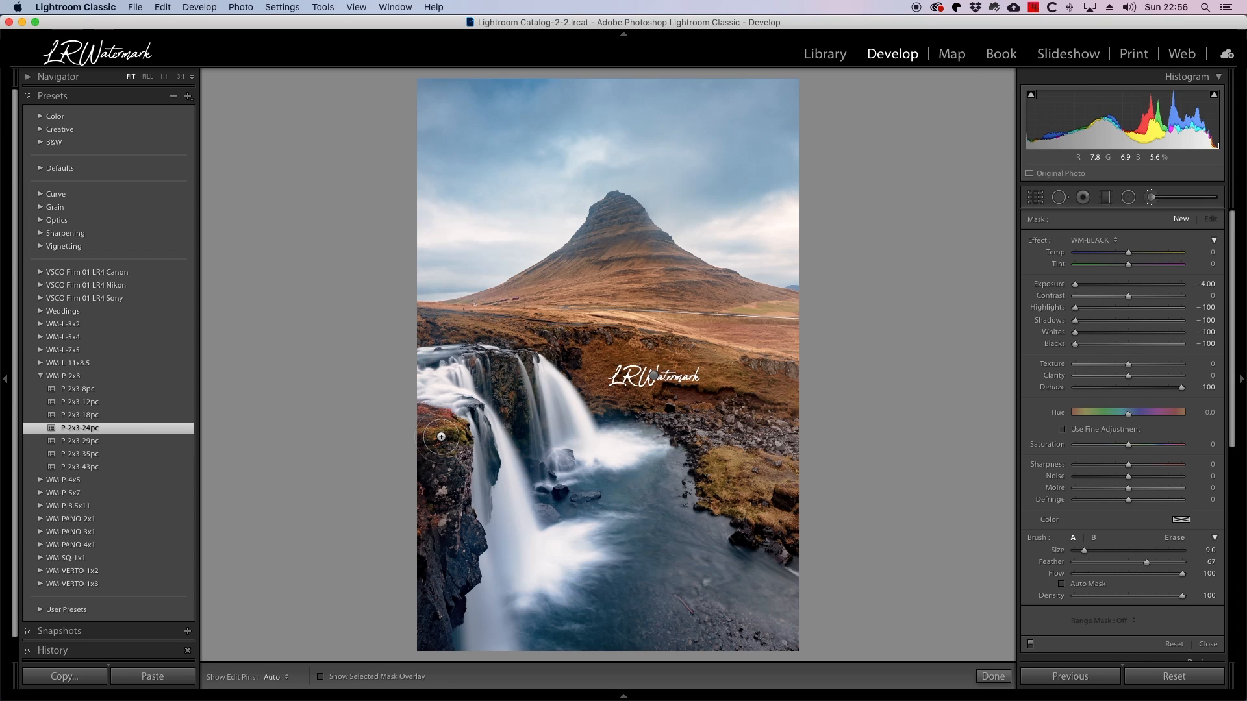
key("super+z")
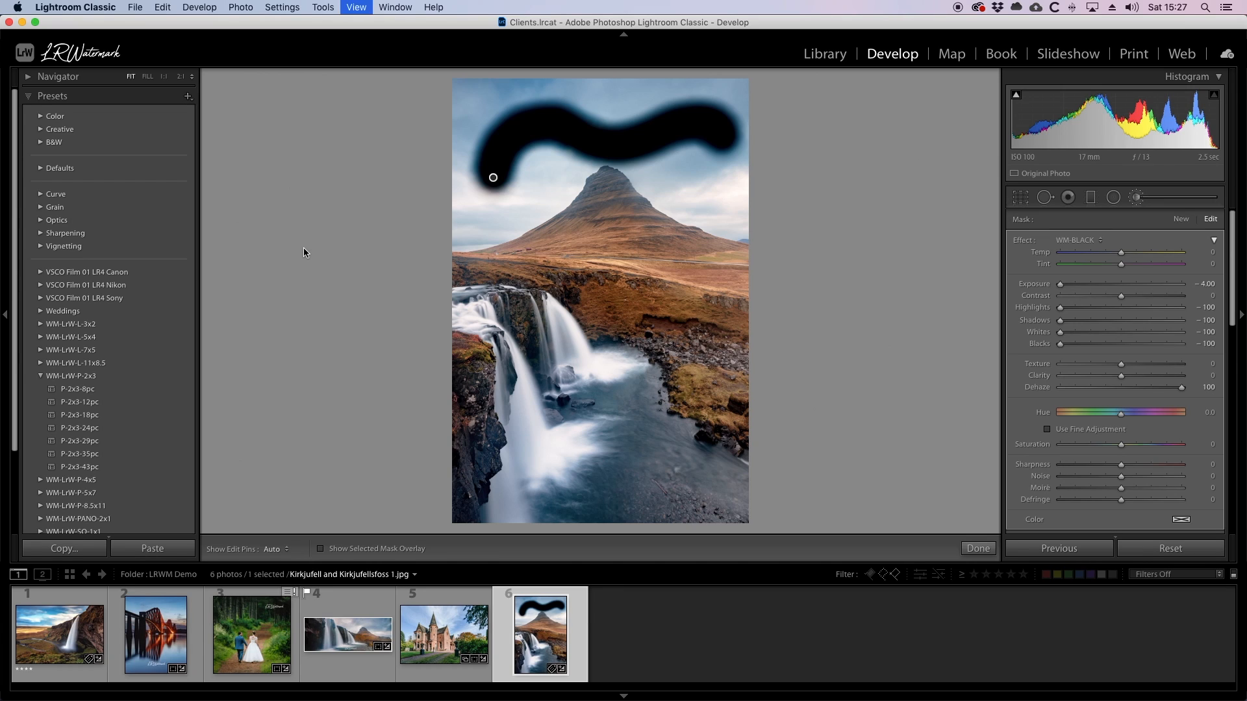
Export the brushed mountain photo from the Library using the WM-JPG export preset.
key("g")
right_click(886, 159)
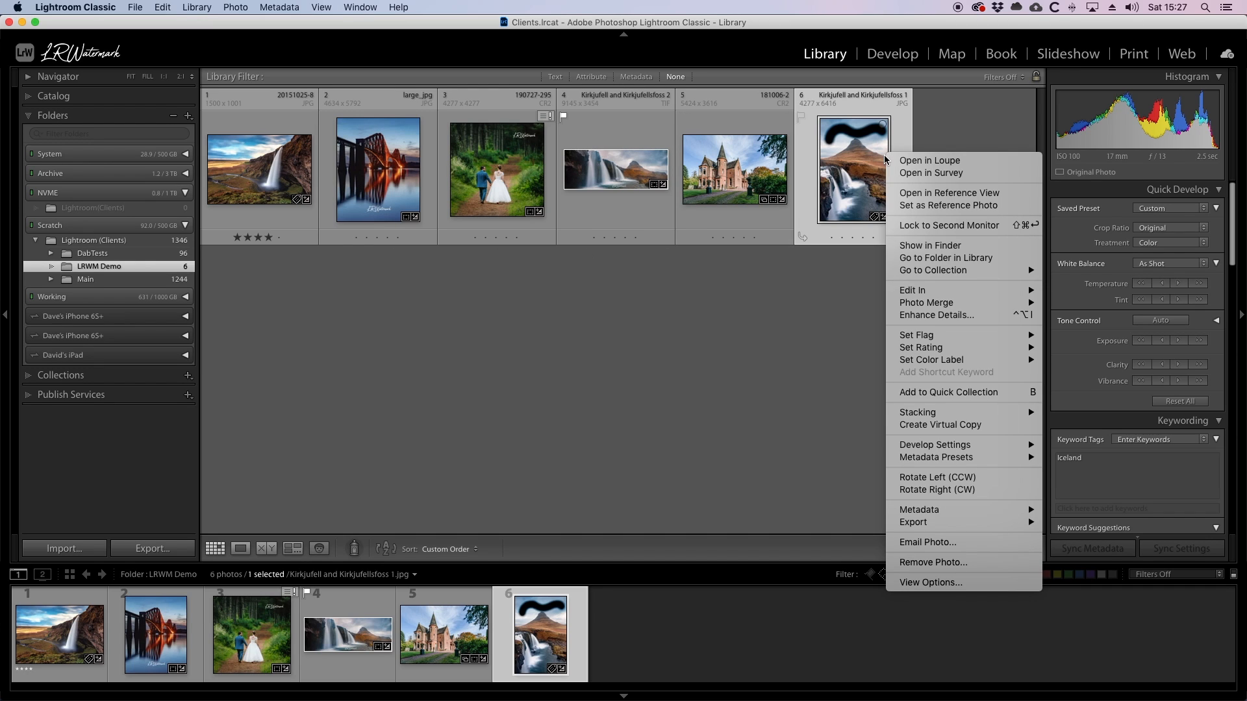
mouse_move(923, 525)
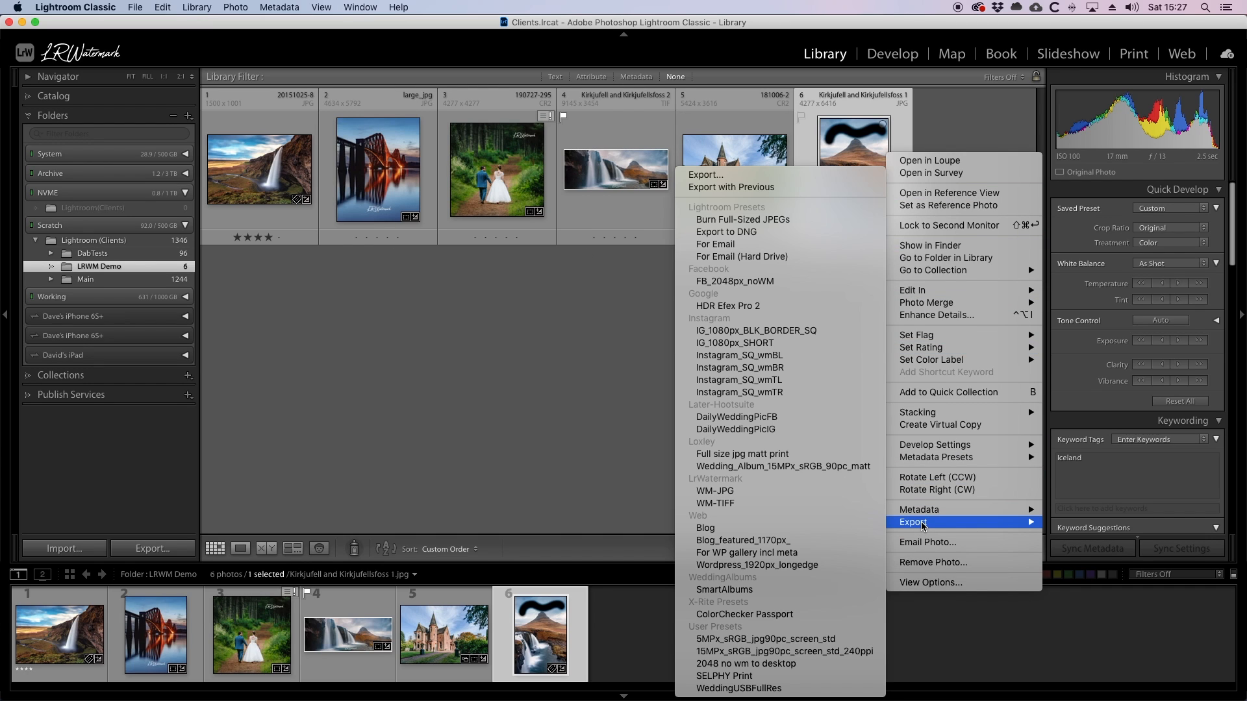
left_click(748, 492)
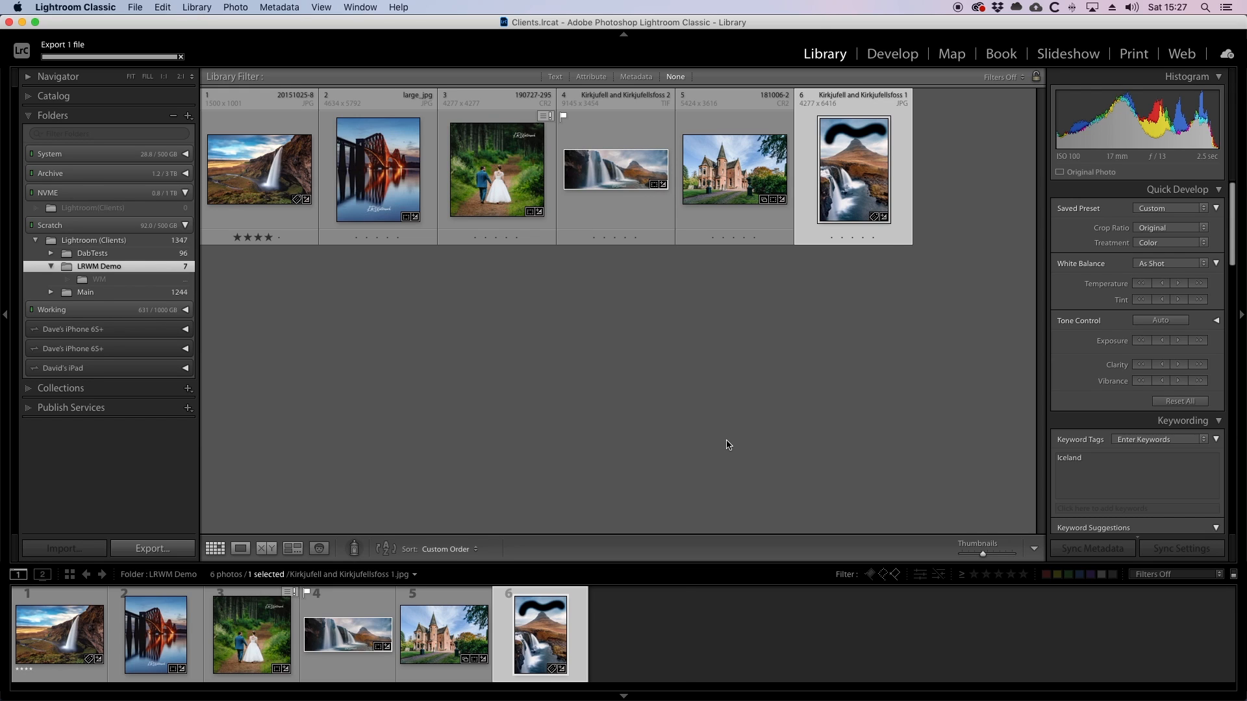
Open the exported Kirkjufell and Kirkjufellsfoss 1-WM copy from the WM folder for developing.
left_click(132, 280)
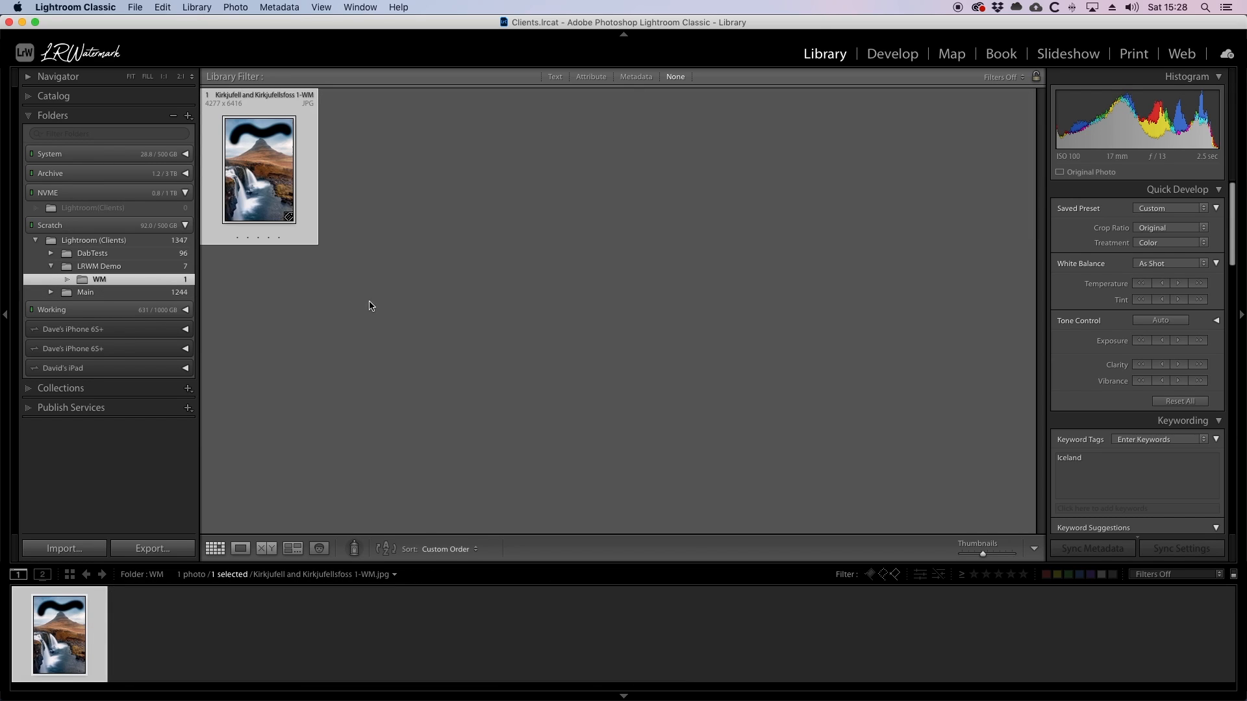
left_click(893, 54)
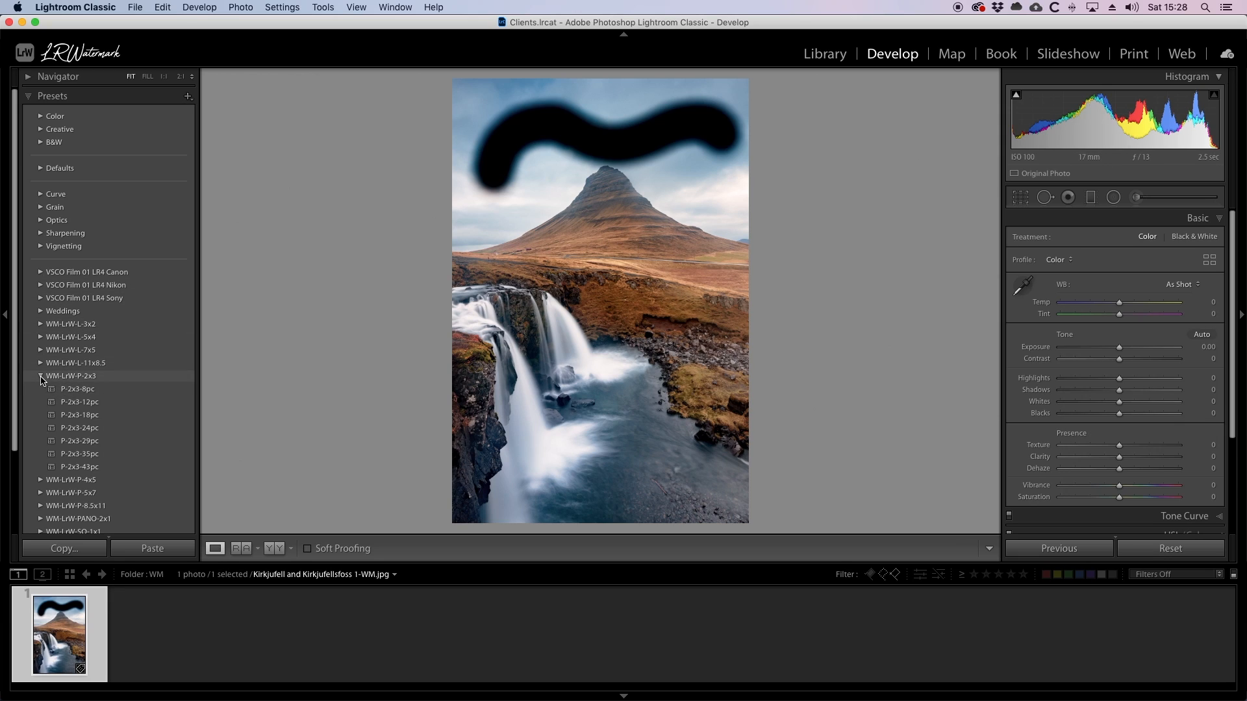
Apply the P-2x3-24pc watermark preset to the exported mountain copy and move the watermark to the photo's lower-right corner.
left_click(81, 429)
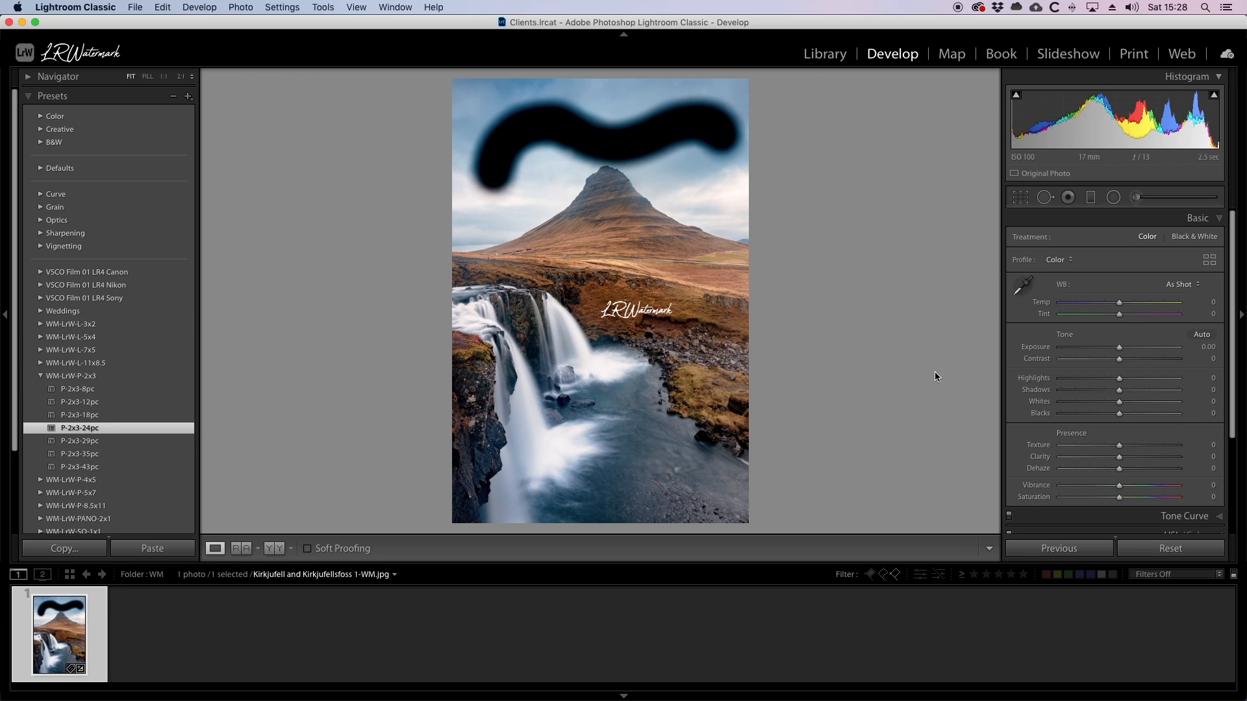
left_click(1136, 197)
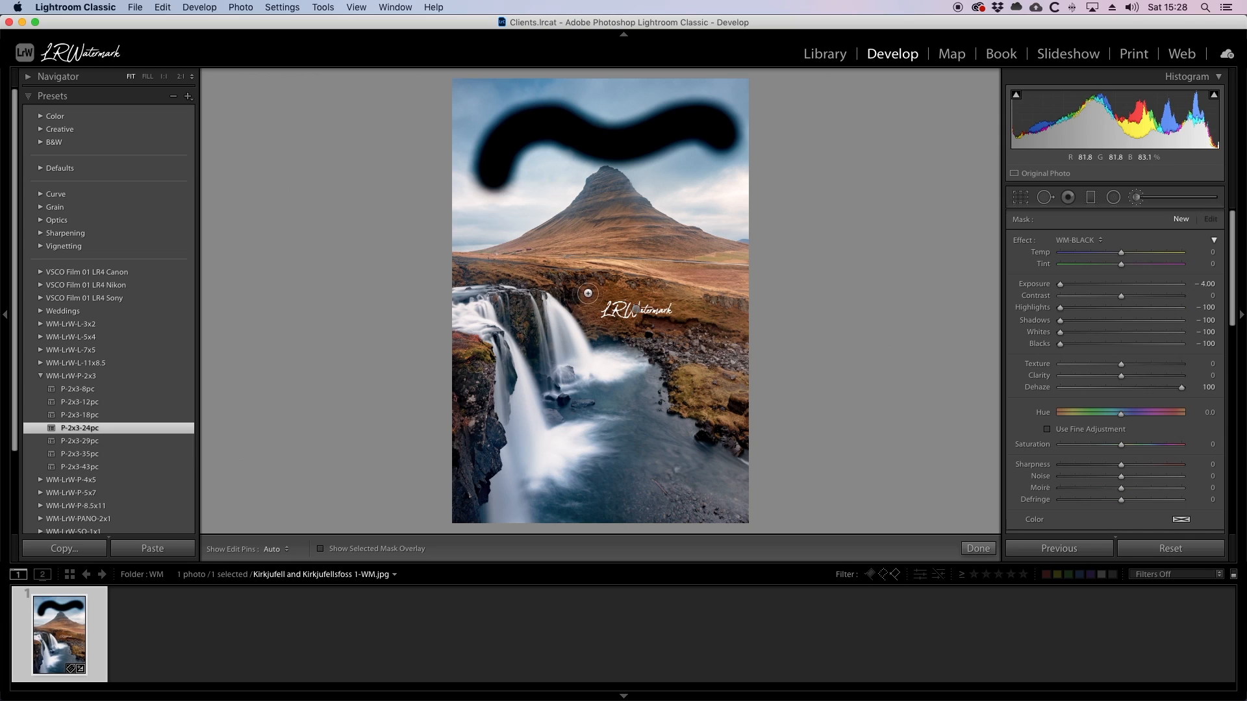
left_click(637, 311)
left_click_drag(636, 310, 680, 499)
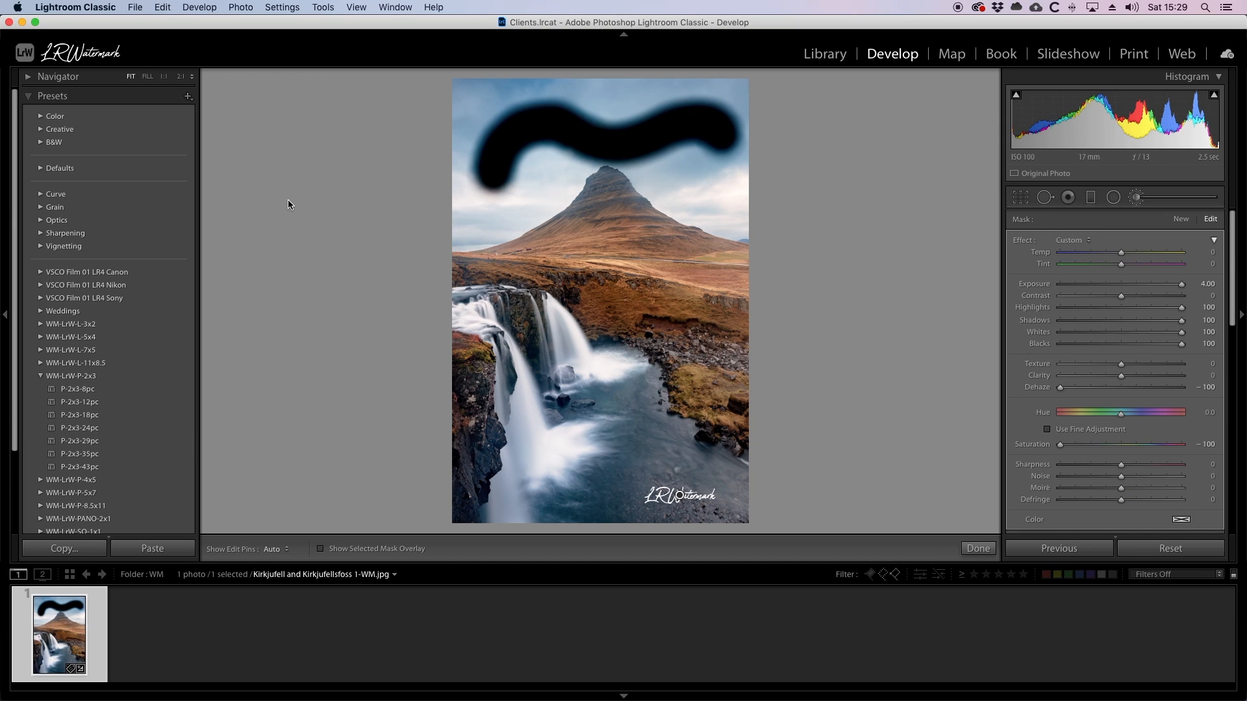